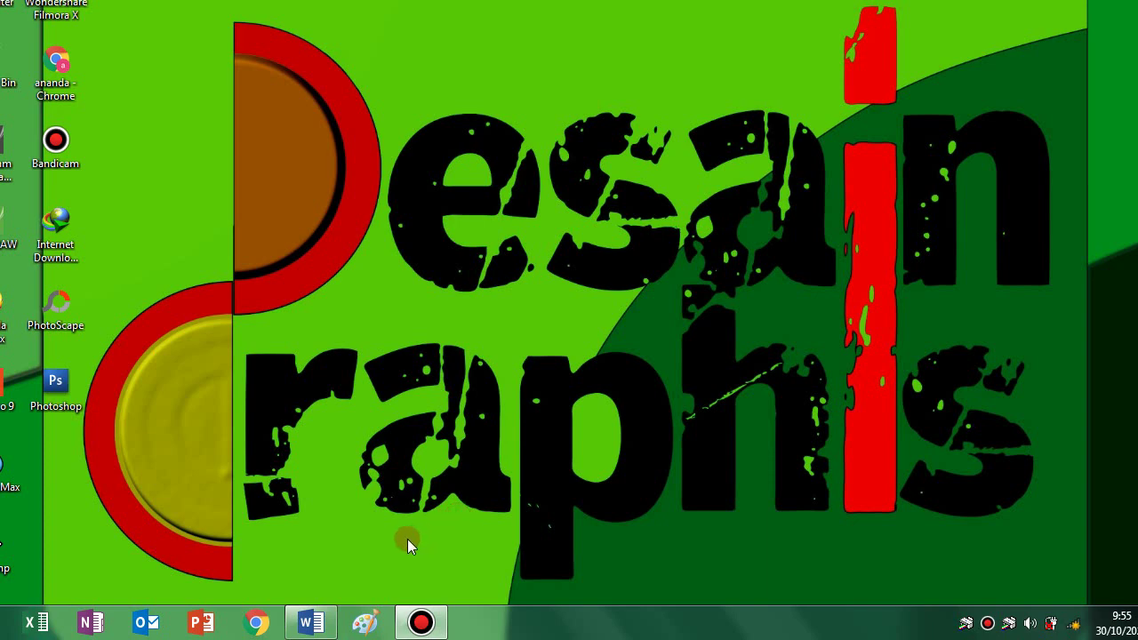
# Switch to Word and inspect the existing red 3D letter A sample in its flat editing view.
pyautogui.click(317, 621)
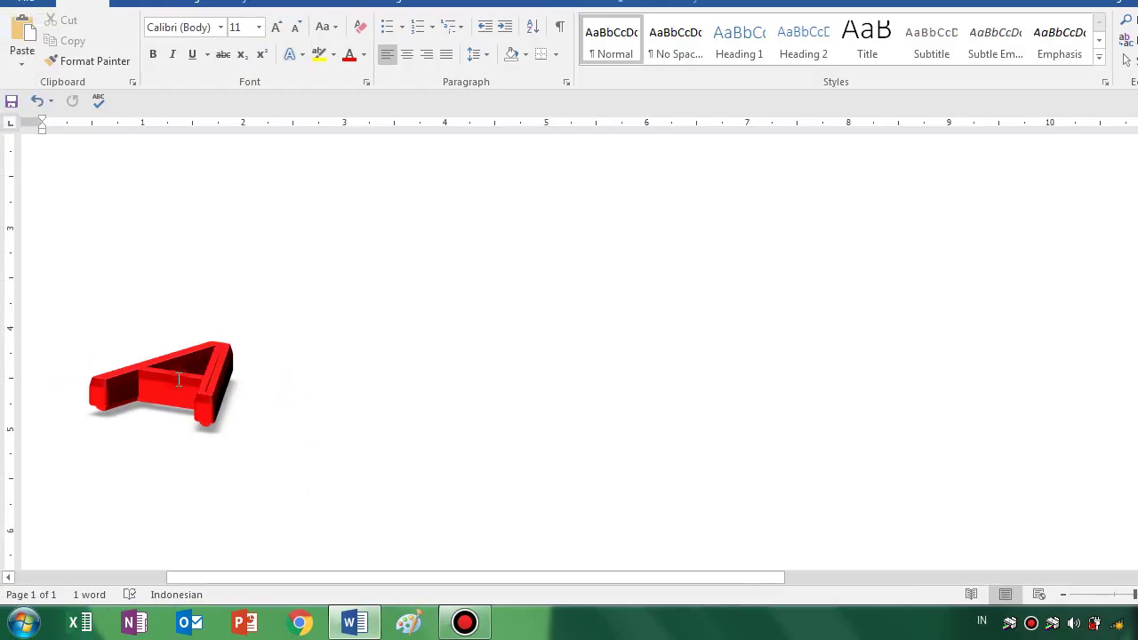
pyautogui.click(179, 380)
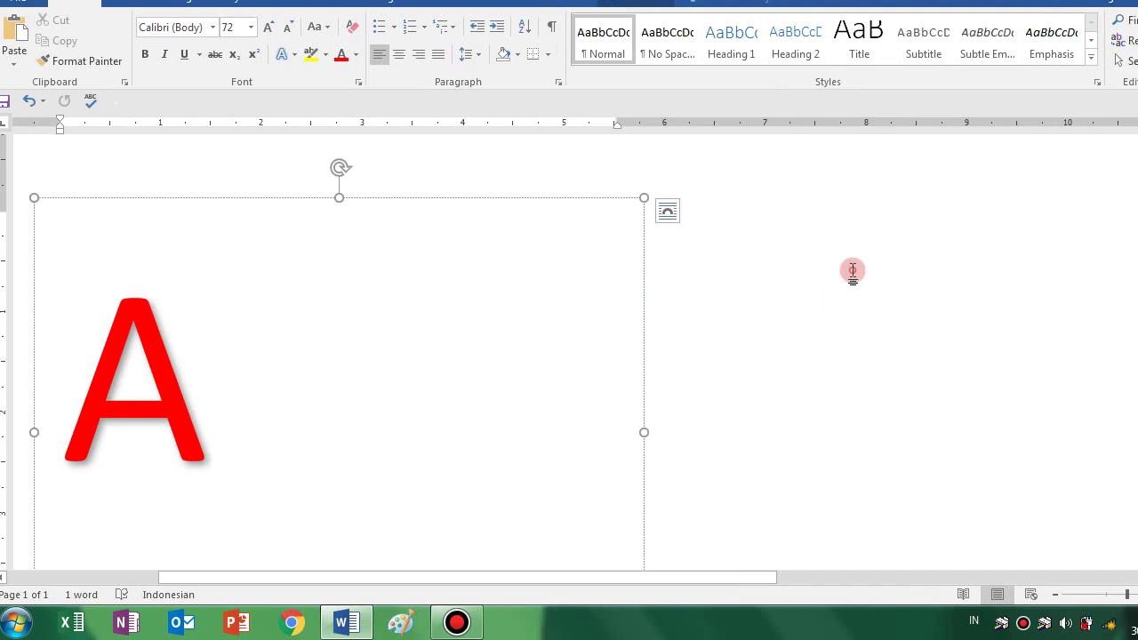
pyautogui.click(746, 247)
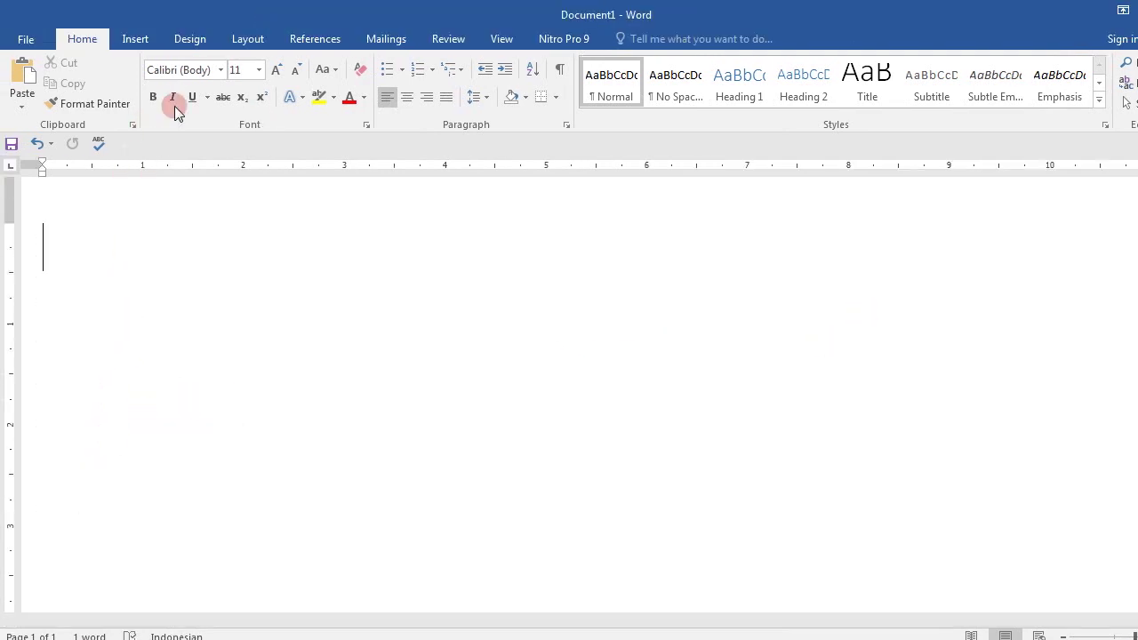
# Insert a WordArt object in the plain black first style with the text "A".
pyautogui.click(125, 41)
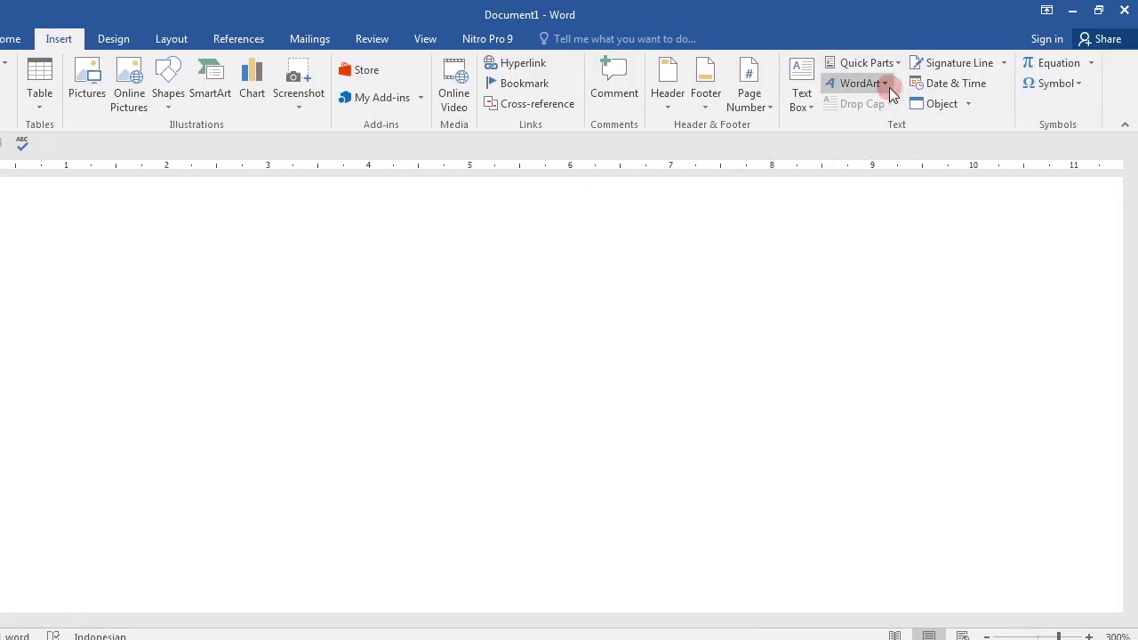
pyautogui.click(890, 86)
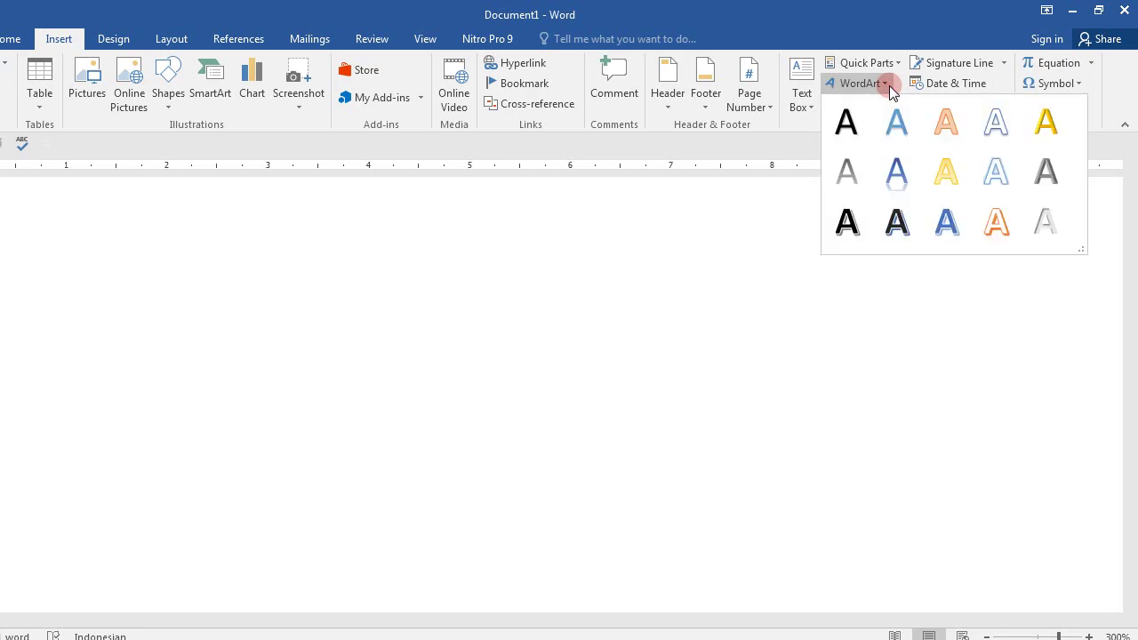
pyautogui.click(856, 136)
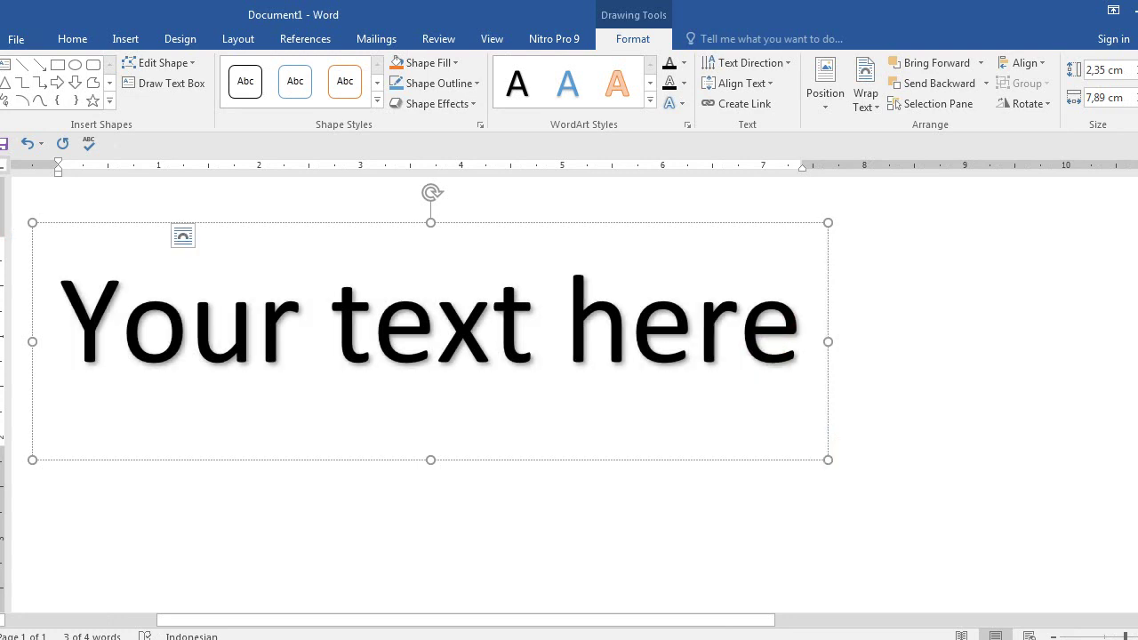
pyautogui.write('A')
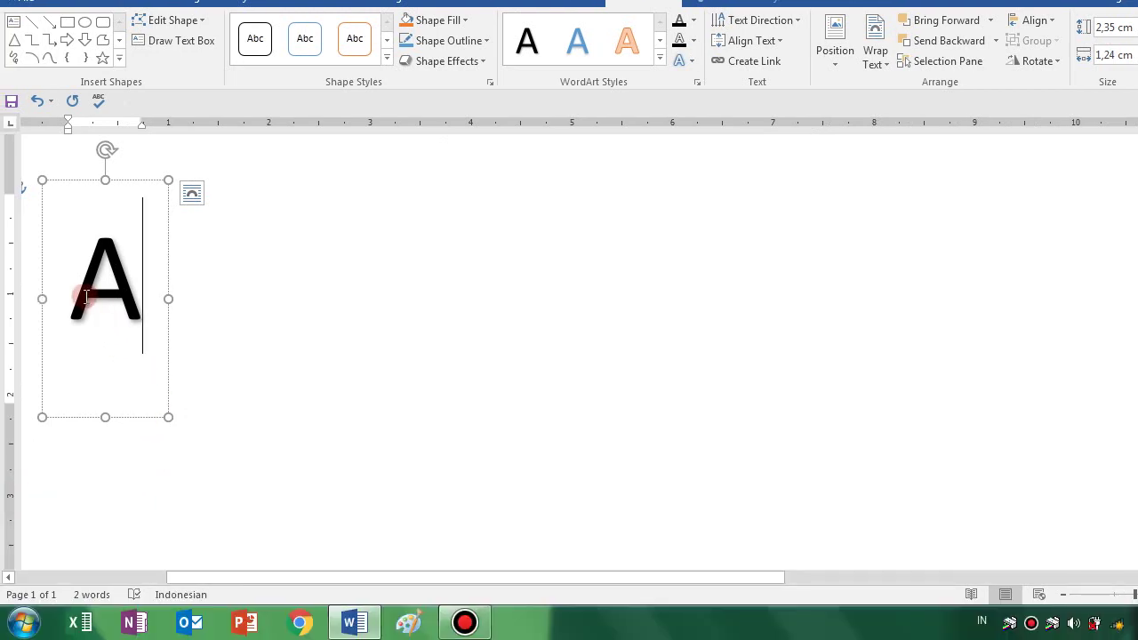
# Set the font size of the WordArt letter A to 72.
pyautogui.moveTo(74, 299); pyautogui.dragTo(137, 299)
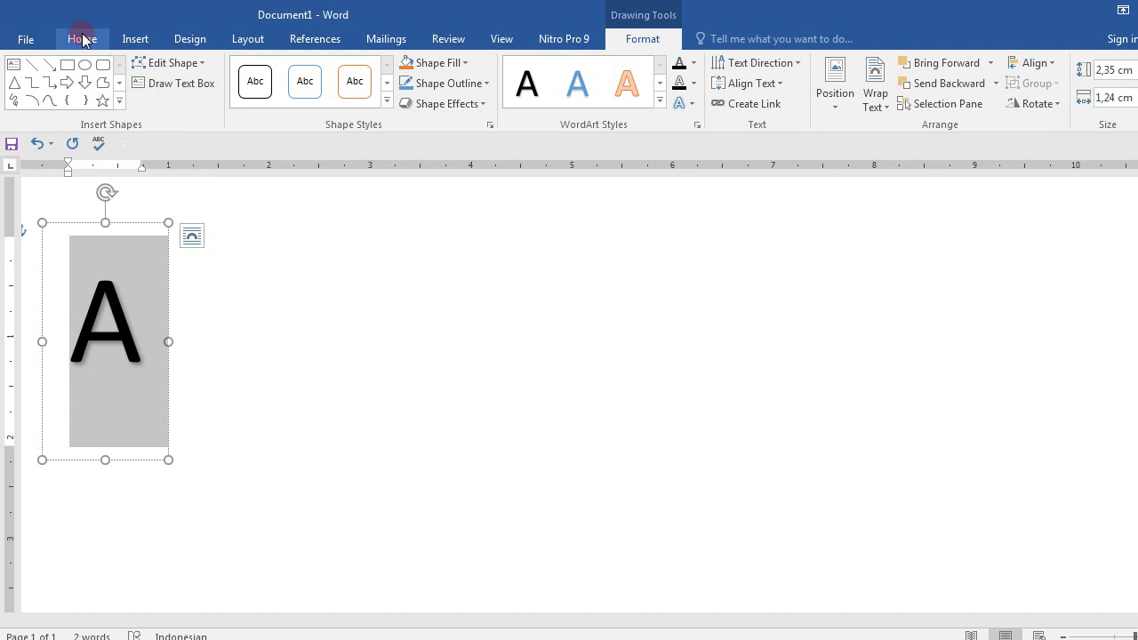
pyautogui.click(81, 39)
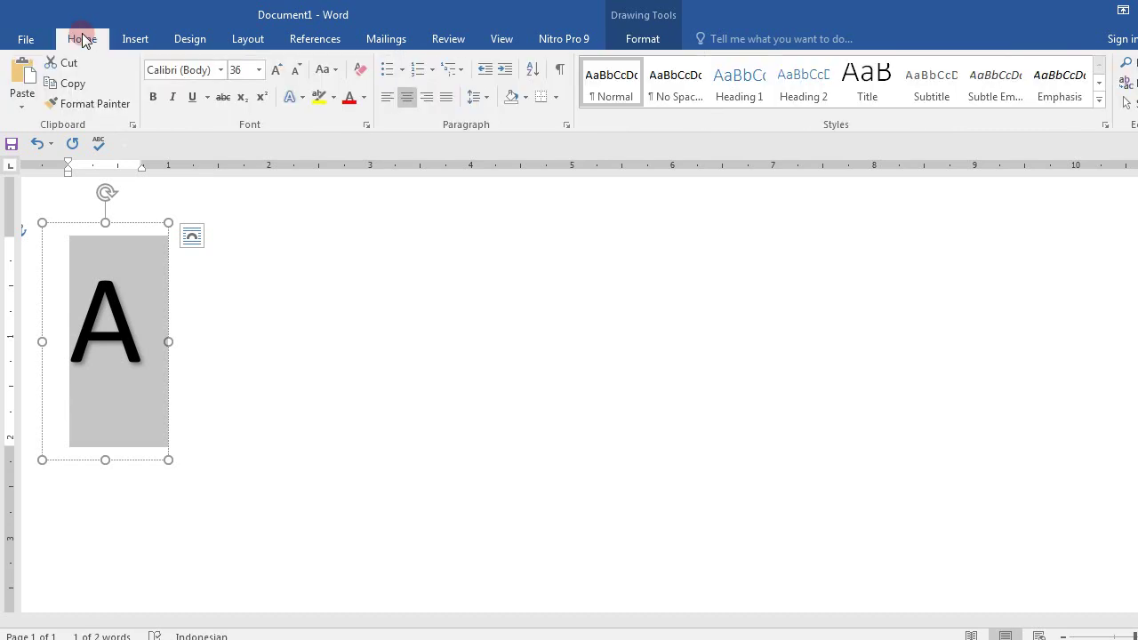
pyautogui.click(258, 72)
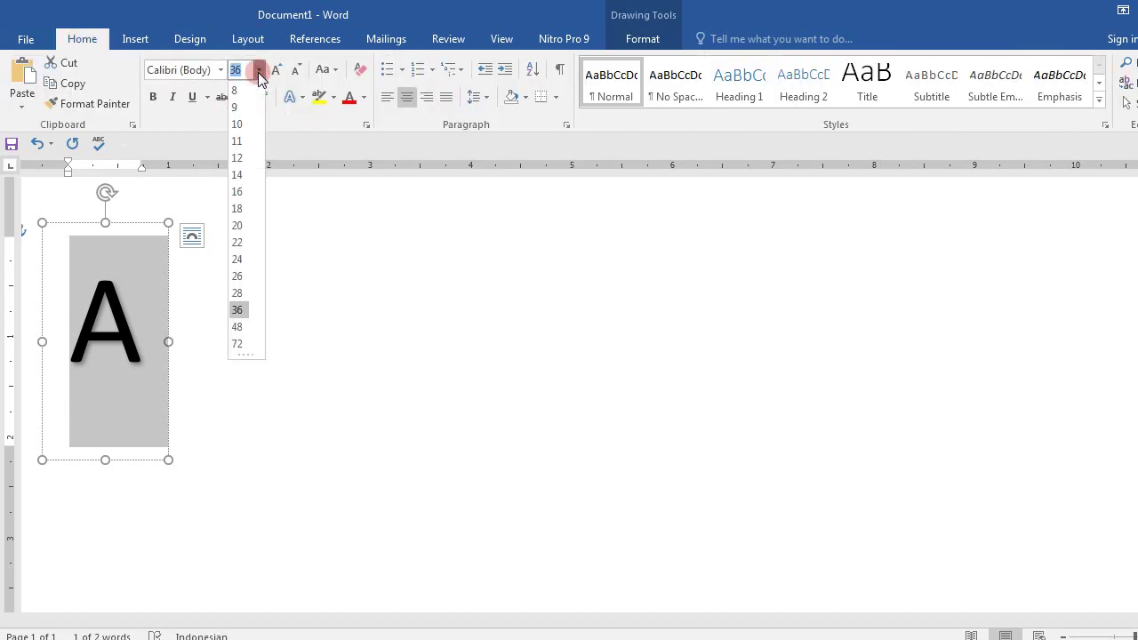
pyautogui.click(238, 344)
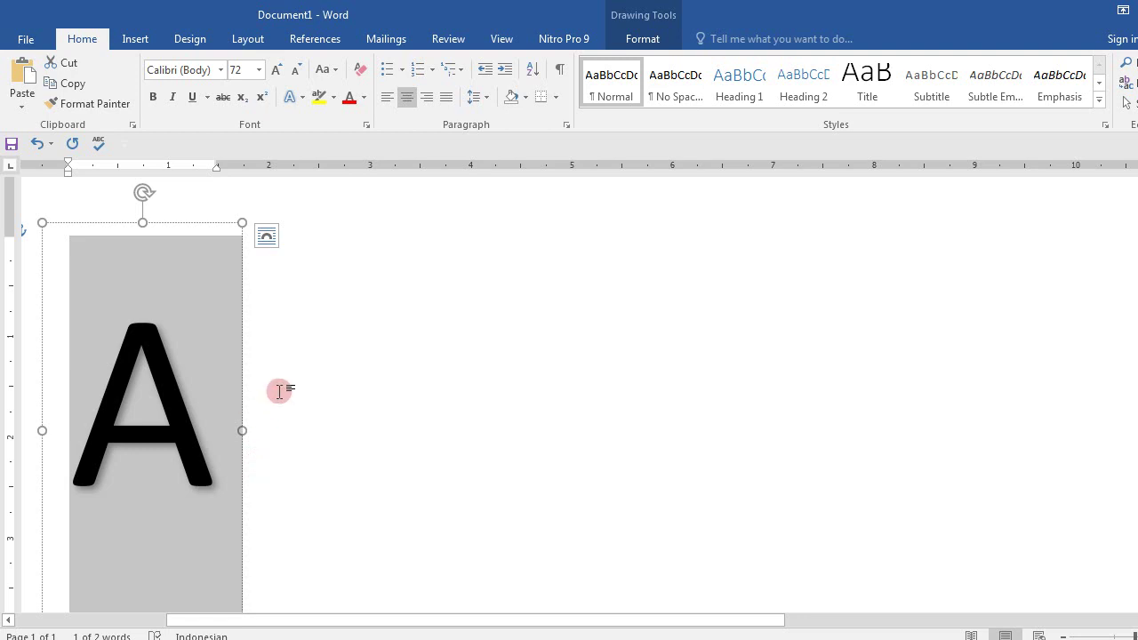
pyautogui.click(333, 299)
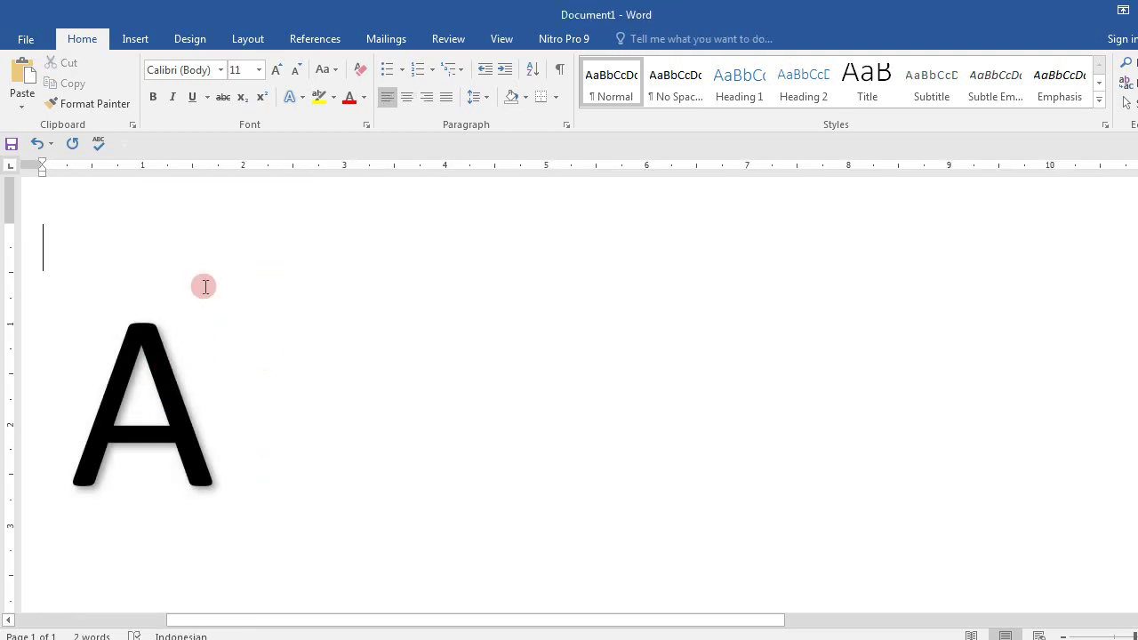
# Apply the last Parallel 3-D Rotation preset to the WordArt shape so the letter A lies tilted.
pyautogui.click(140, 351)
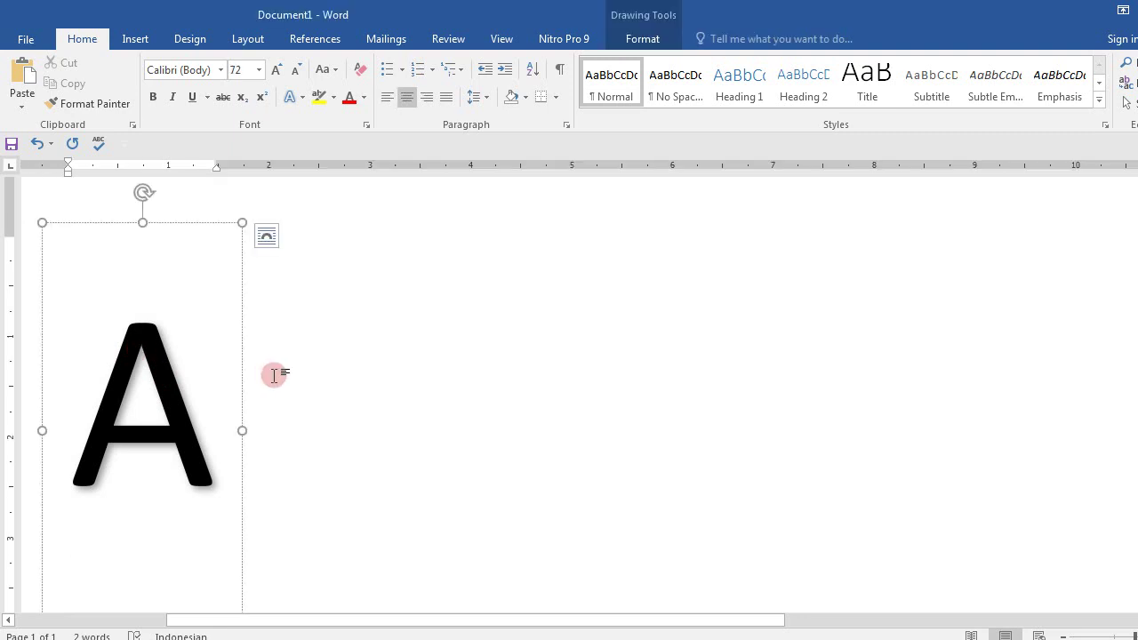
pyautogui.click(642, 39)
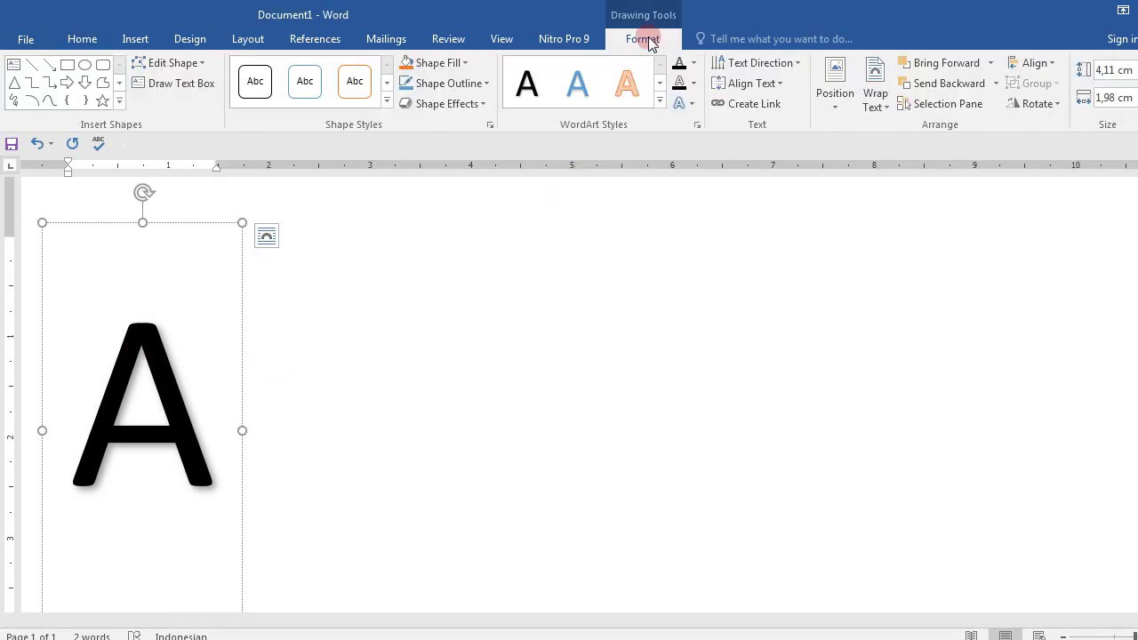
pyautogui.click(575, 97)
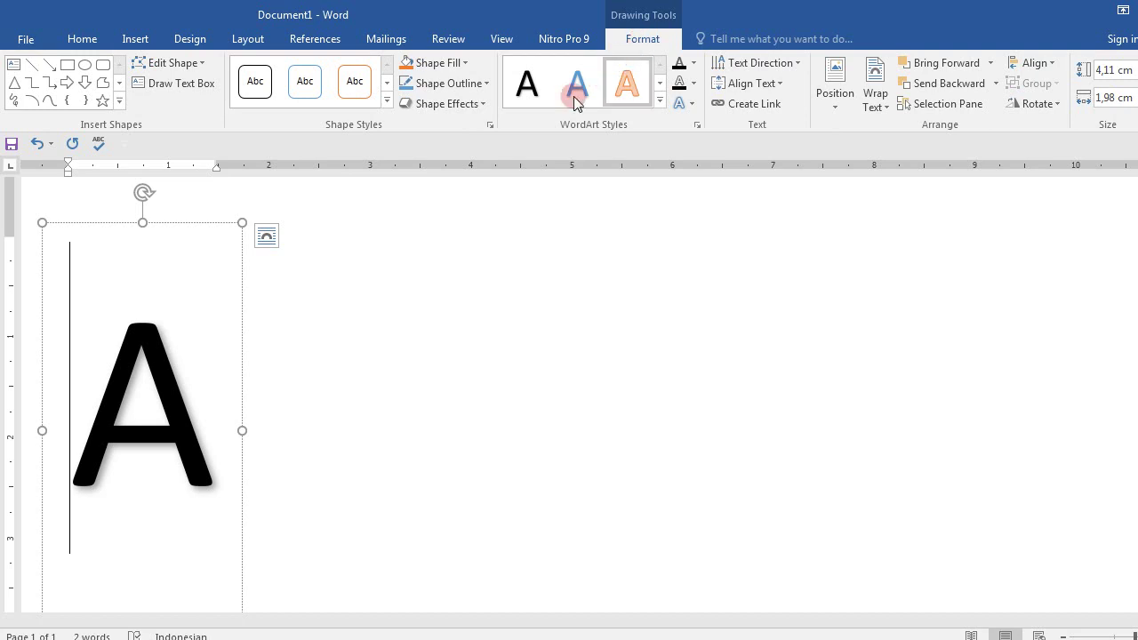
pyautogui.click(480, 104)
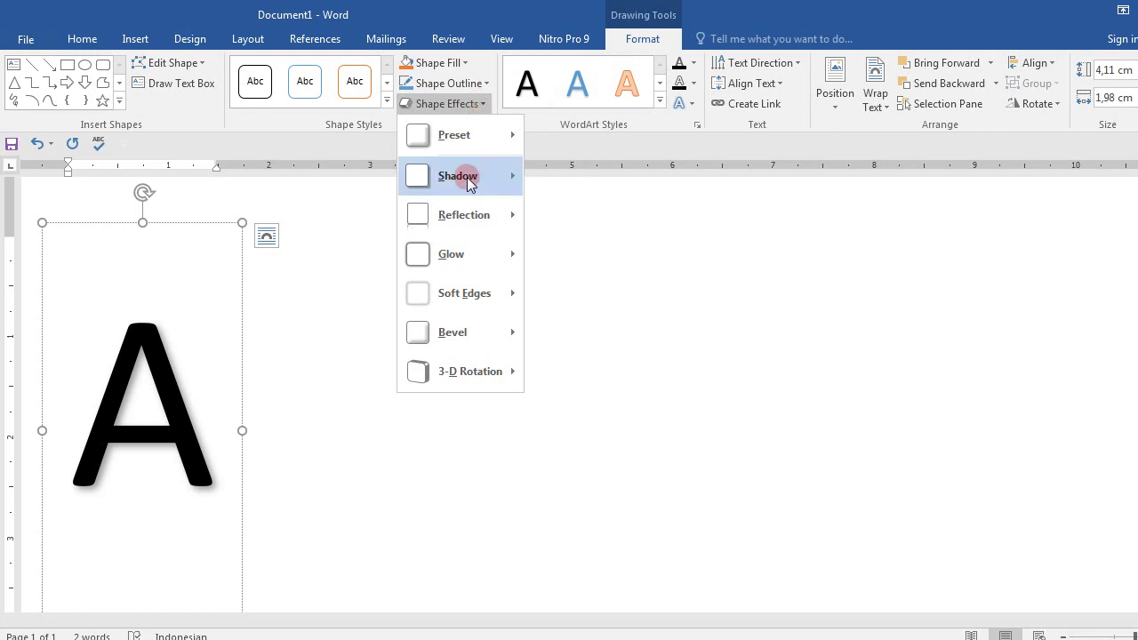
pyautogui.click(443, 375)
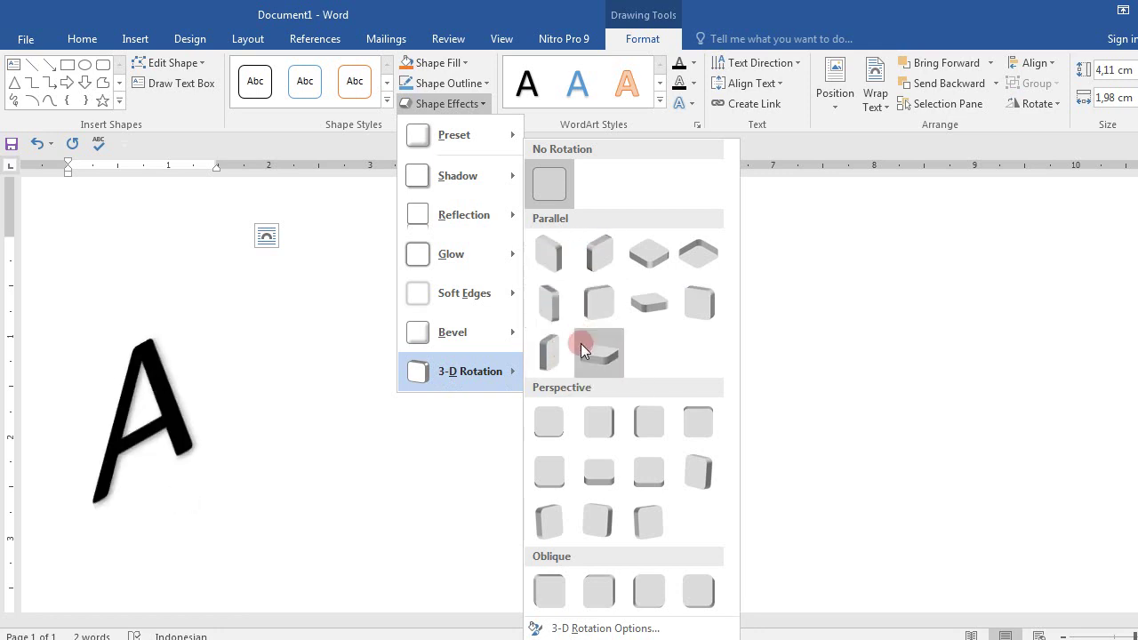
pyautogui.press('Escape')
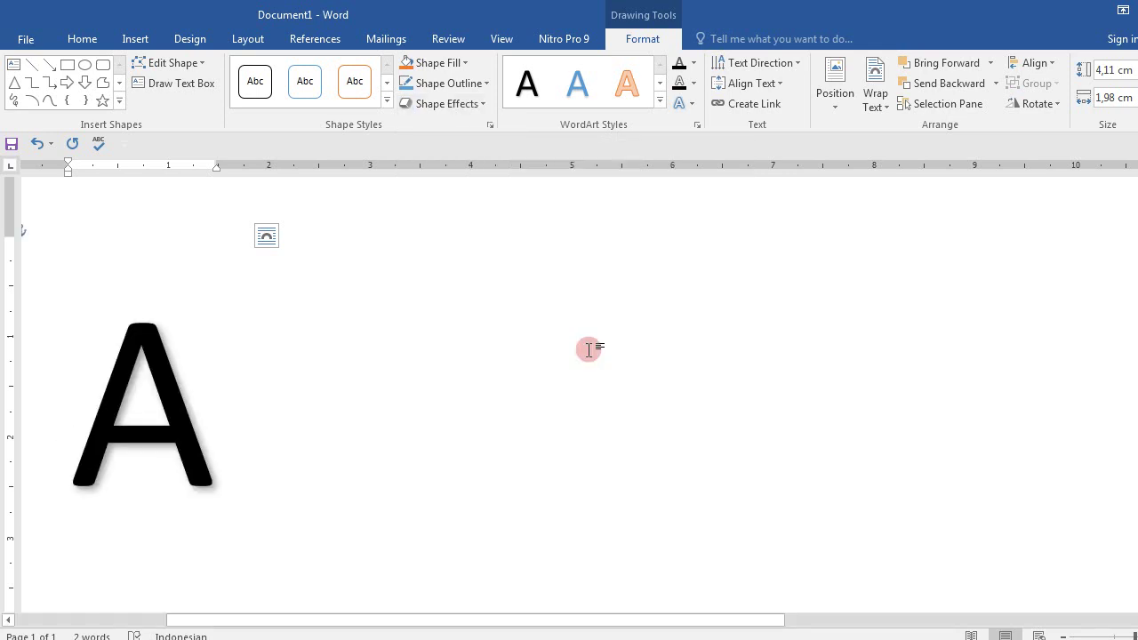
# Fill the WordArt shape behind the letter A with standard red.
pyautogui.click(466, 64)
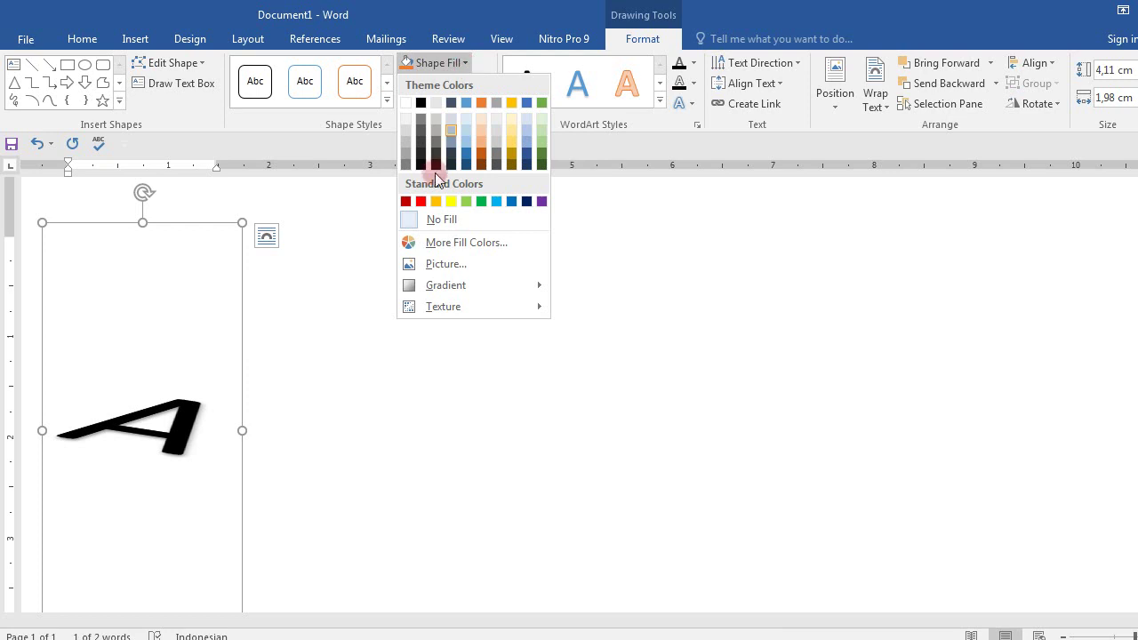
pyautogui.click(423, 203)
pyautogui.click(425, 204)
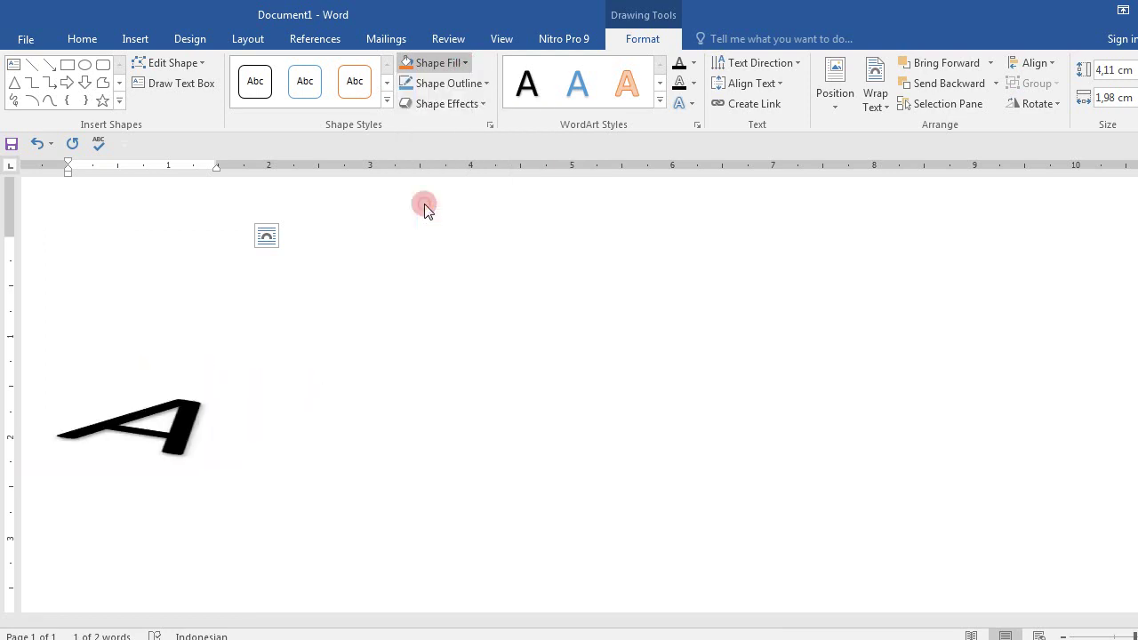
pyautogui.click(394, 434)
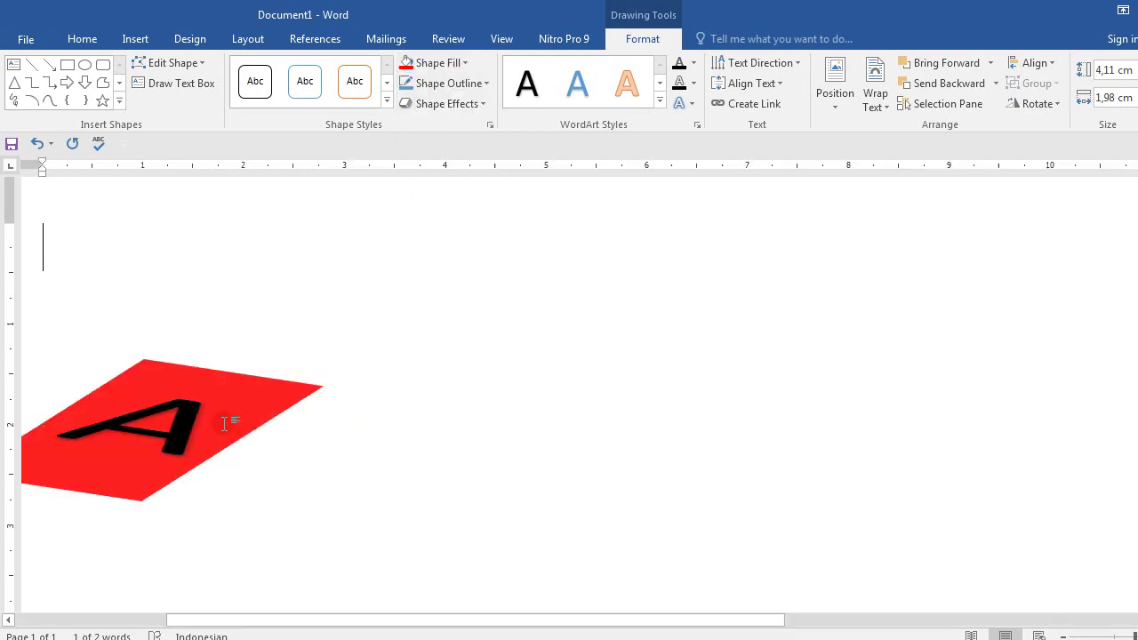
pyautogui.click(225, 424)
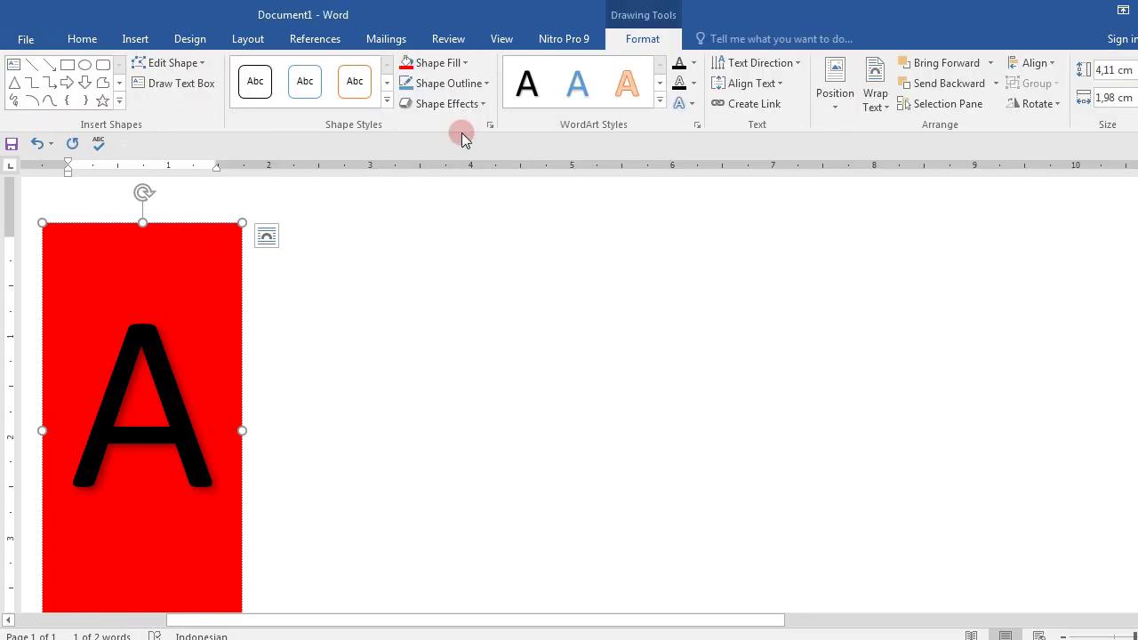
# Set the WordArt shape's fill to No Fill.
pyautogui.click(461, 62)
pyautogui.click(426, 222)
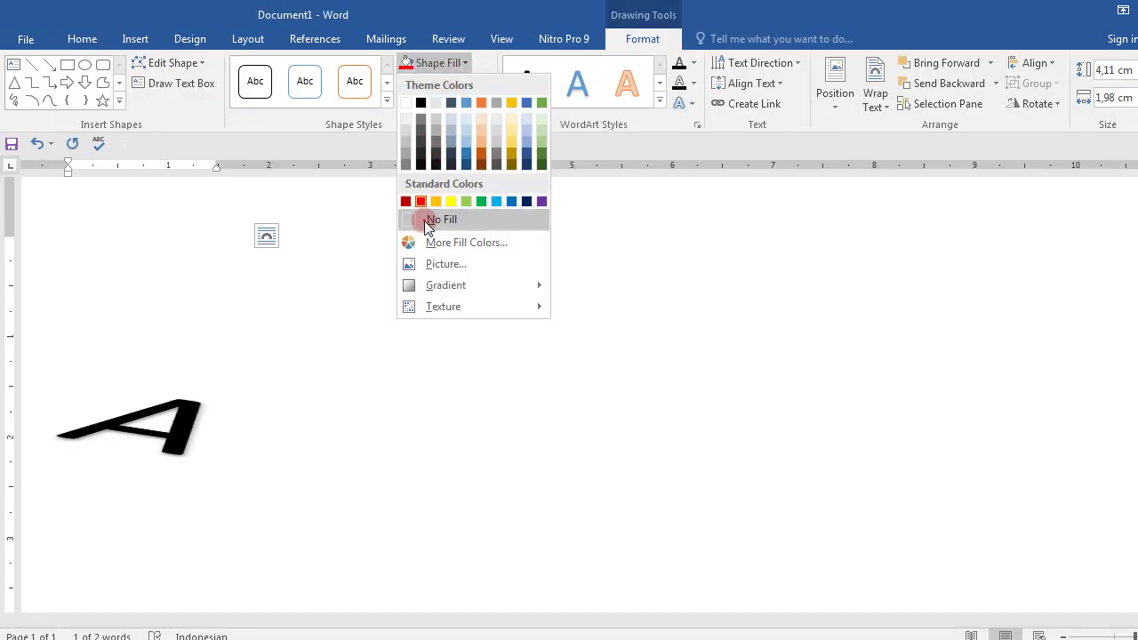
pyautogui.click(222, 306)
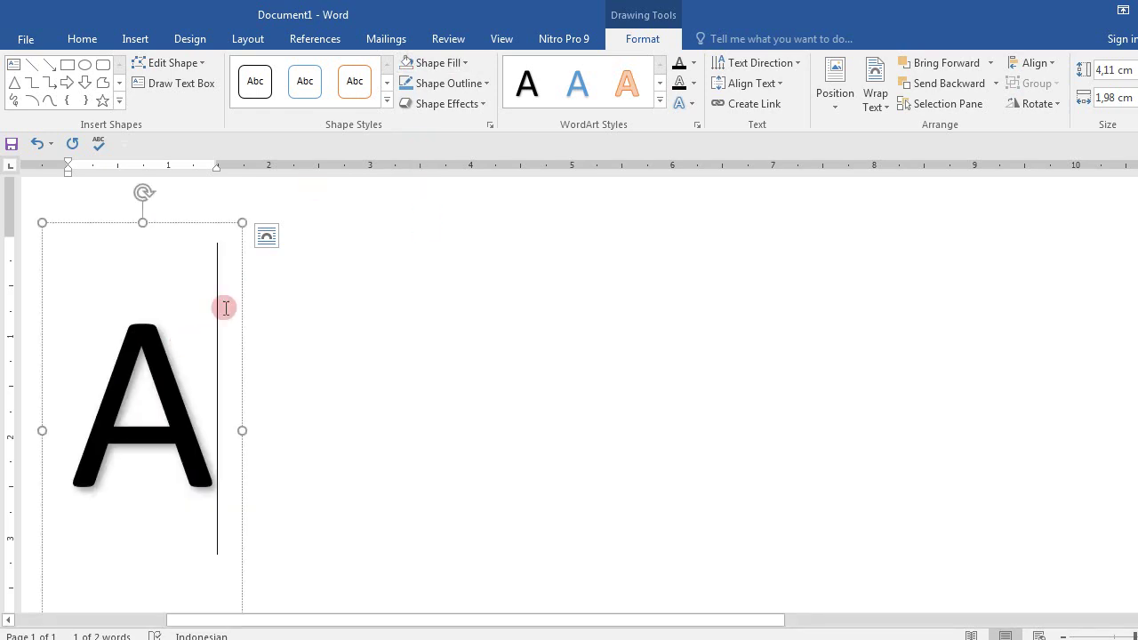
# Give the WordArt shape around the letter A a standard red outline.
pyautogui.click(485, 84)
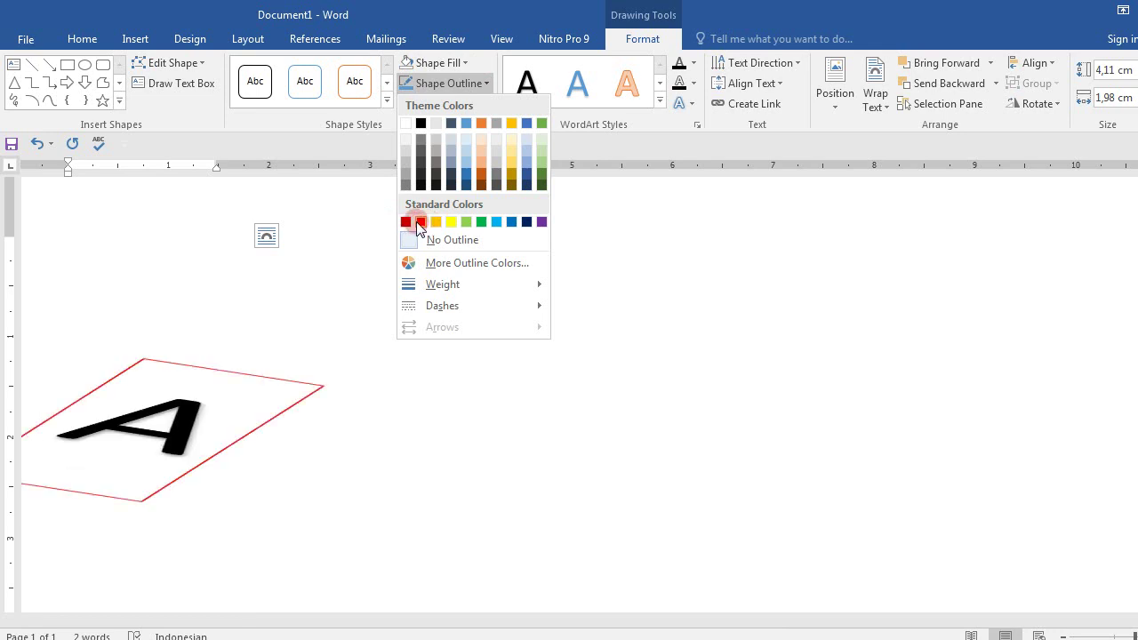
pyautogui.click(418, 223)
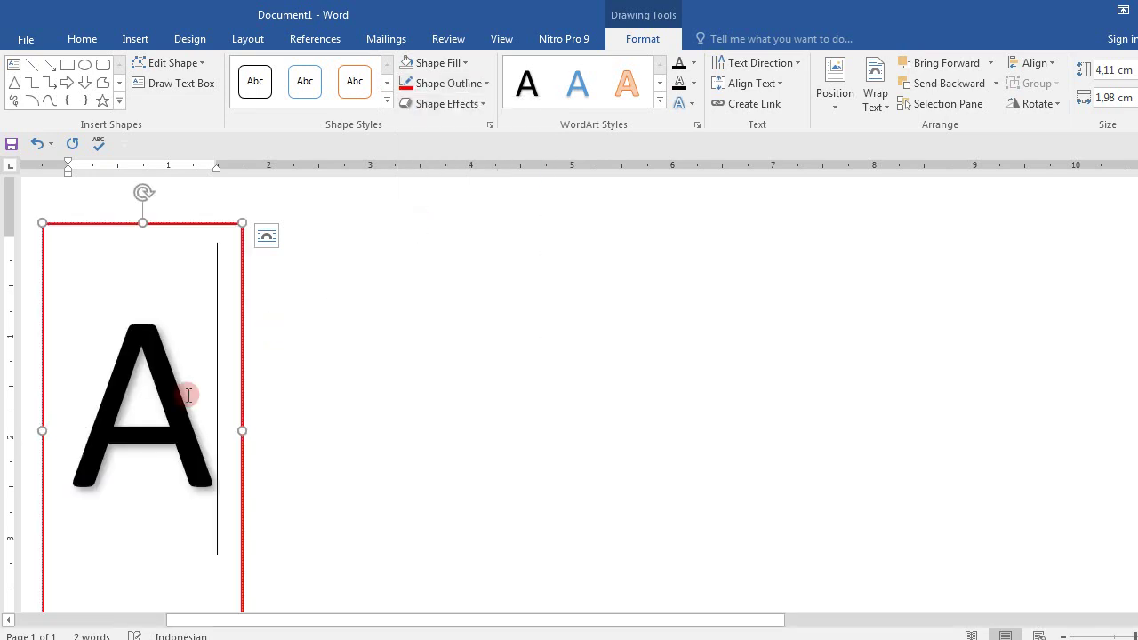
pyautogui.click(330, 414)
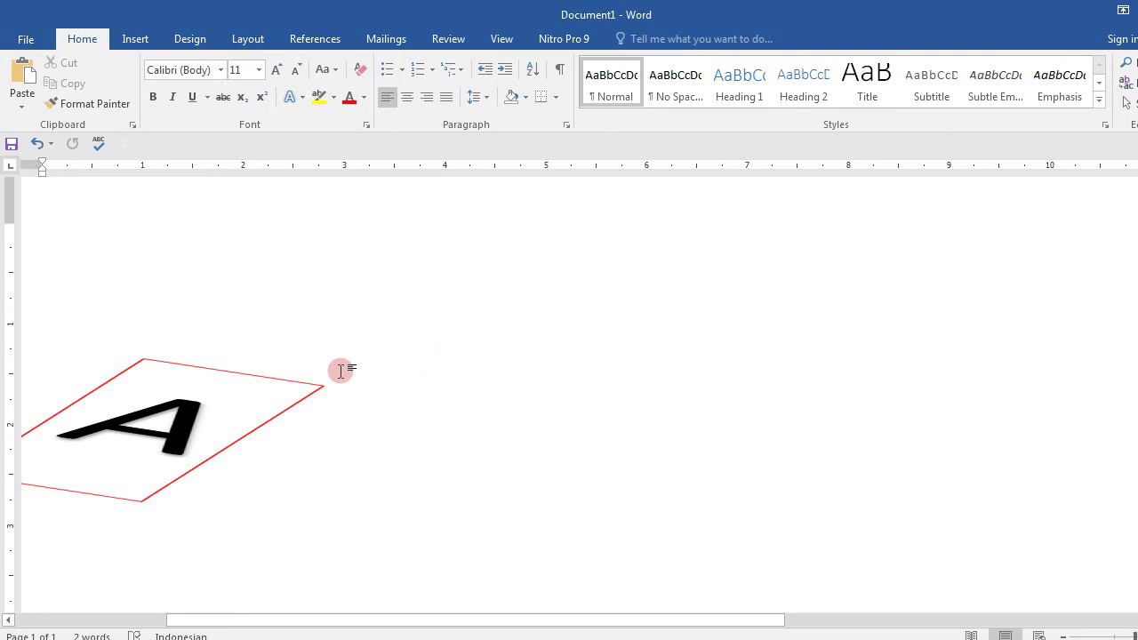
# Set the WordArt shape's outline to No Outline.
pyautogui.click(314, 347)
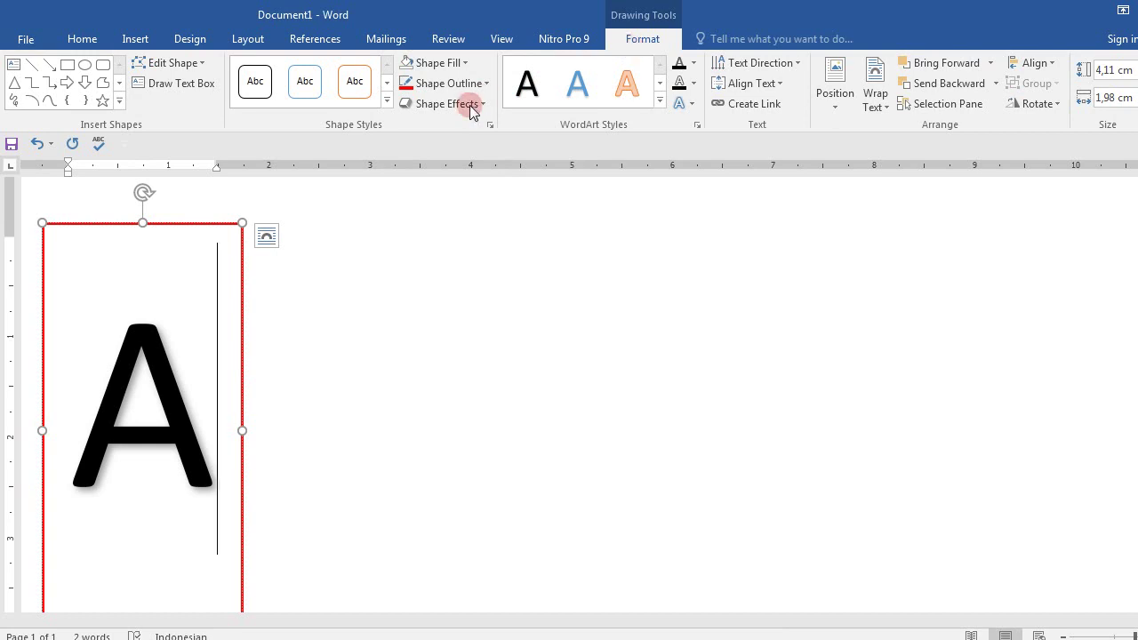
pyautogui.click(485, 86)
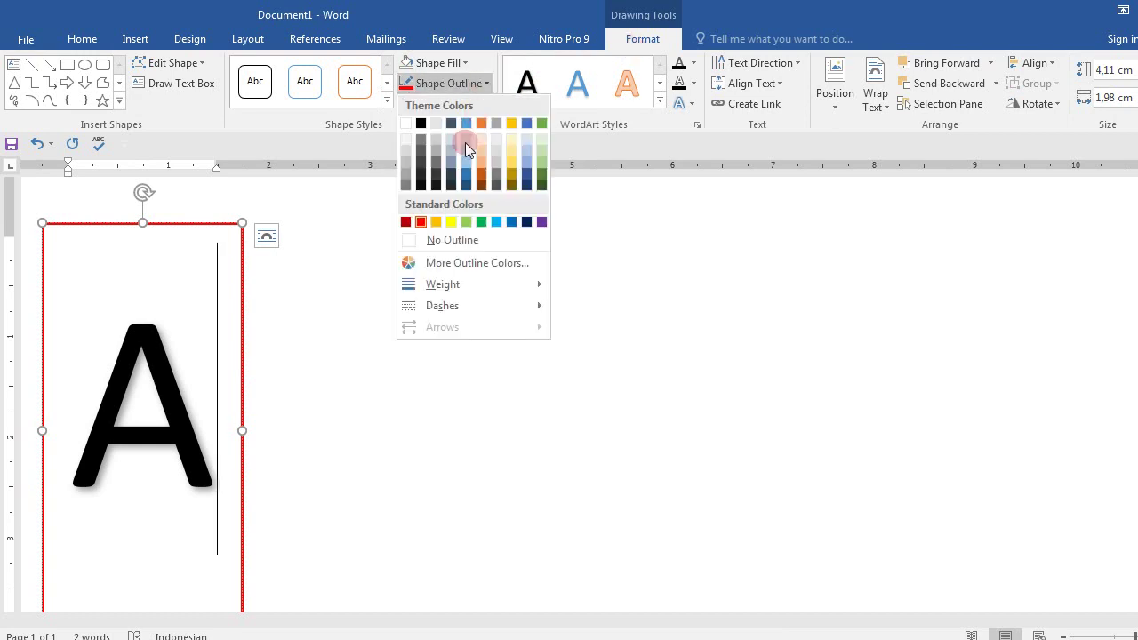
pyautogui.click(439, 239)
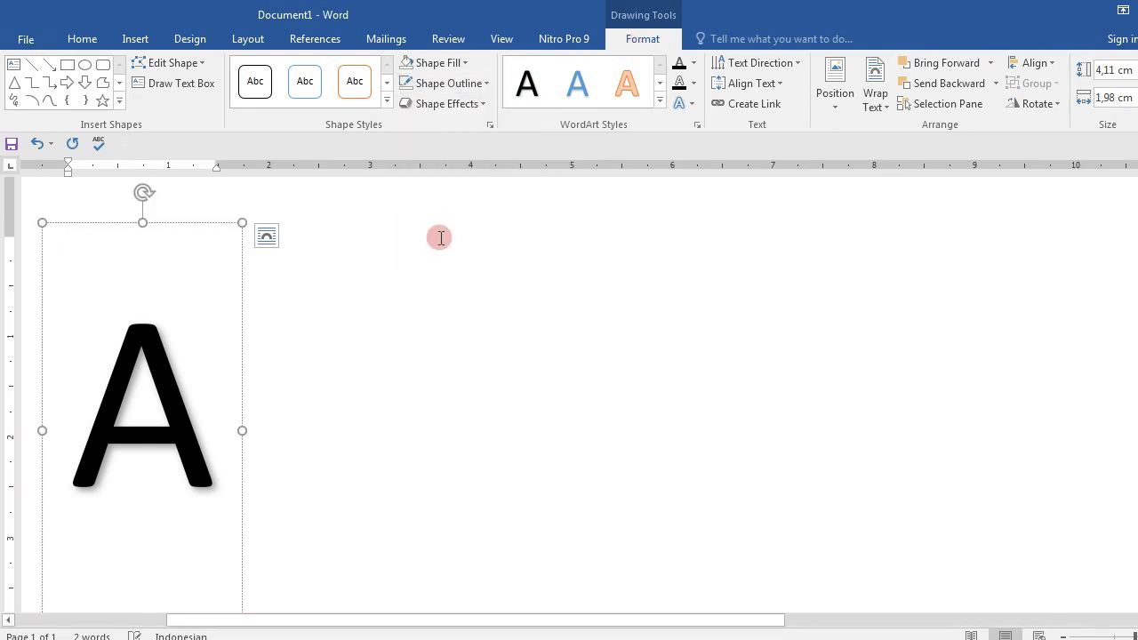
# Open the letter's 3-D text effect options and apply the second row's first bevel preset as bottom bevel, 3 pt wide and 3 pt high.
pyautogui.click(693, 105)
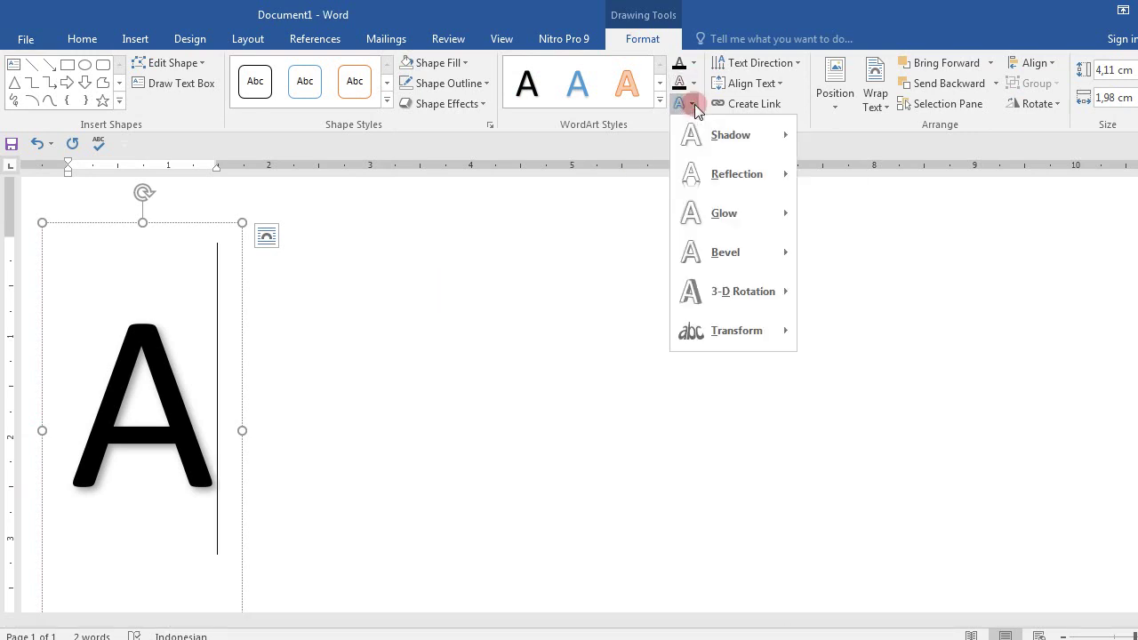
pyautogui.moveTo(730, 302)
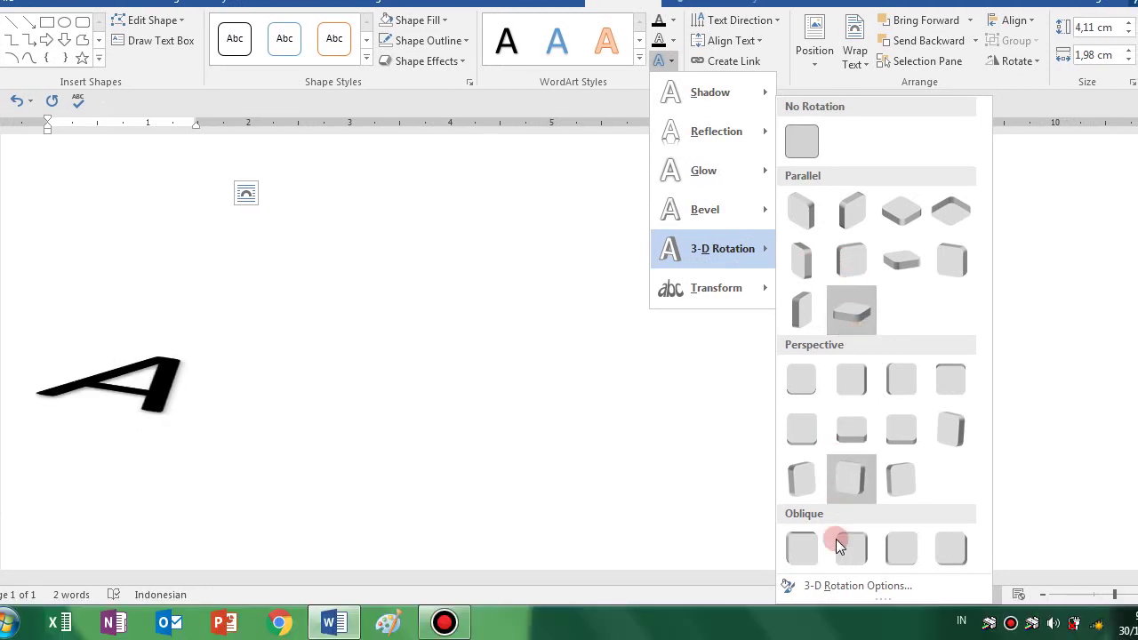
pyautogui.click(828, 590)
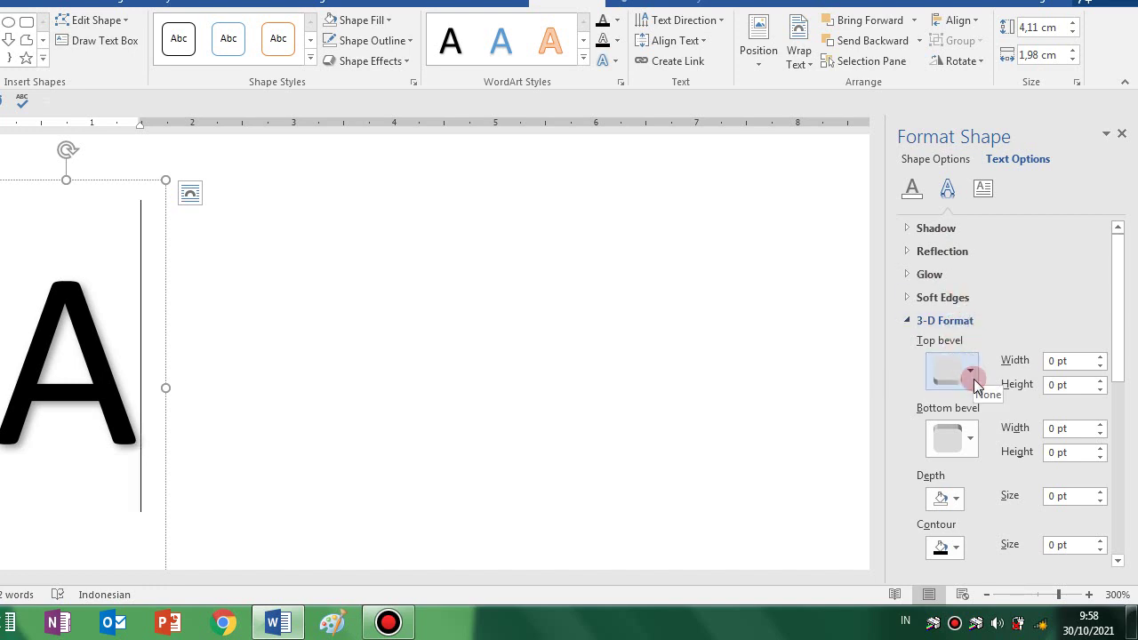
pyautogui.click(964, 441)
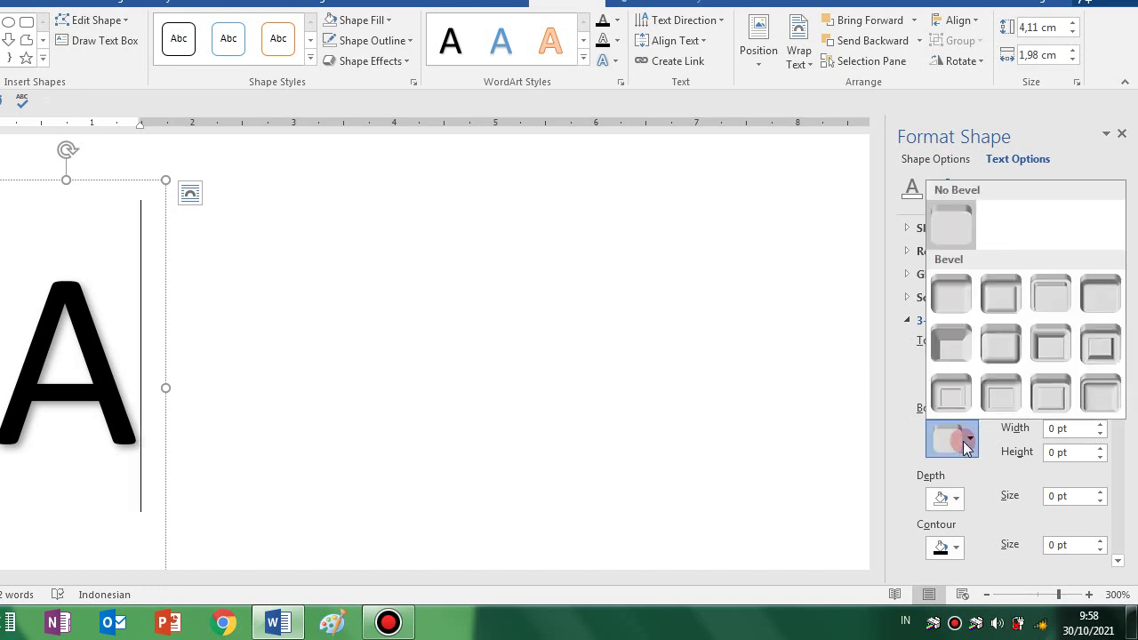
pyautogui.click(951, 348)
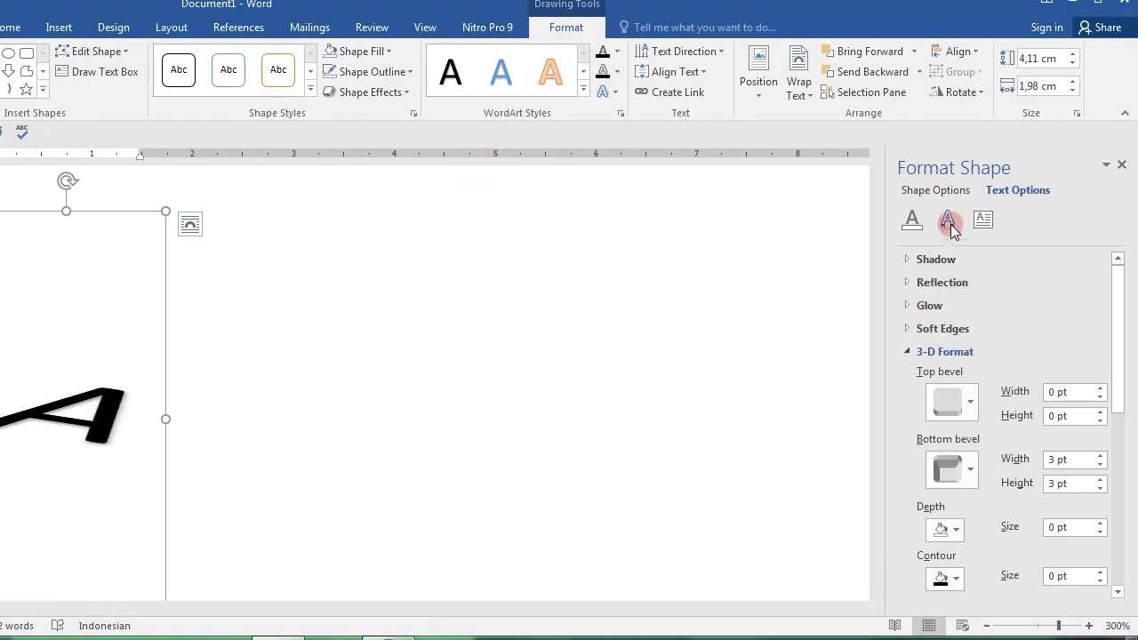
# Try the second row's third and the third row's second bevel presets as the letter's bottom bevel.
pyautogui.click(970, 469)
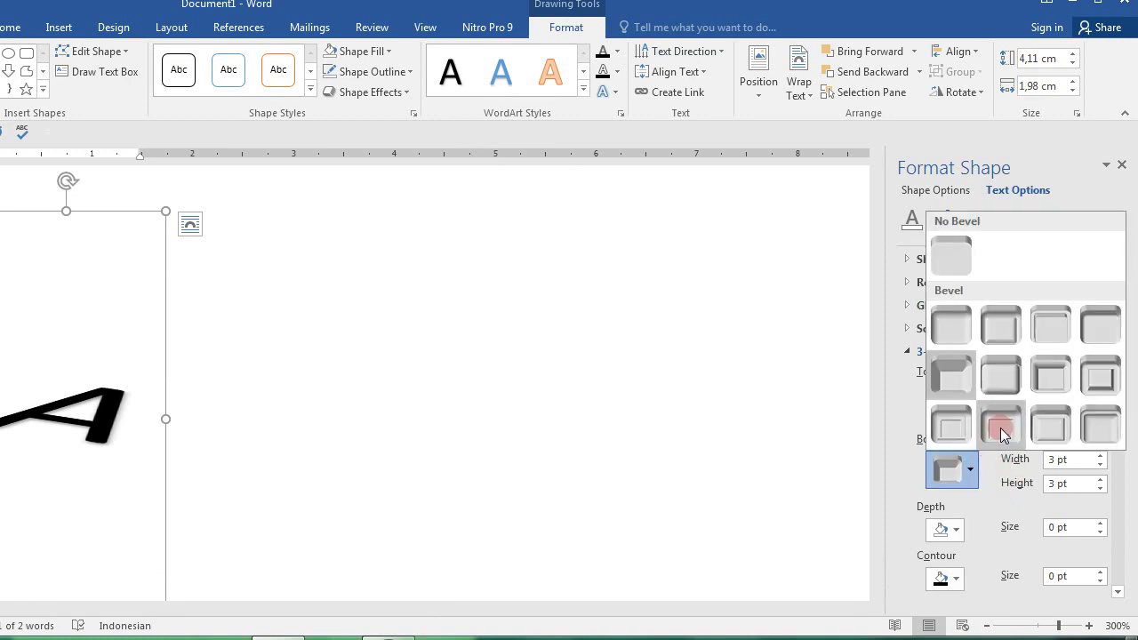
pyautogui.click(1036, 382)
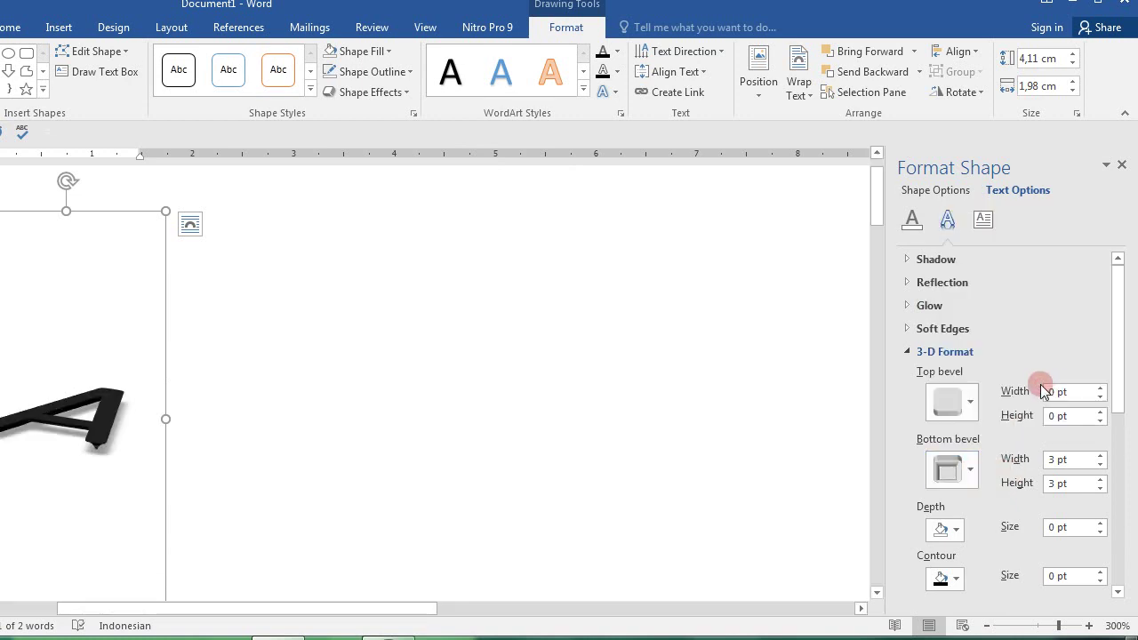
pyautogui.click(977, 471)
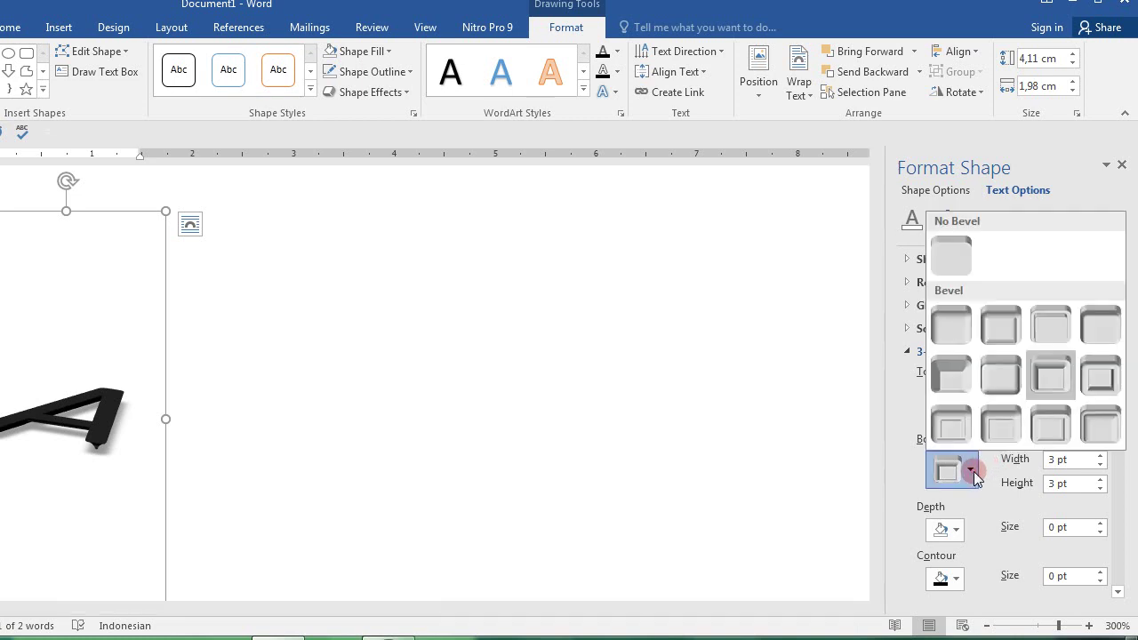
pyautogui.click(1000, 436)
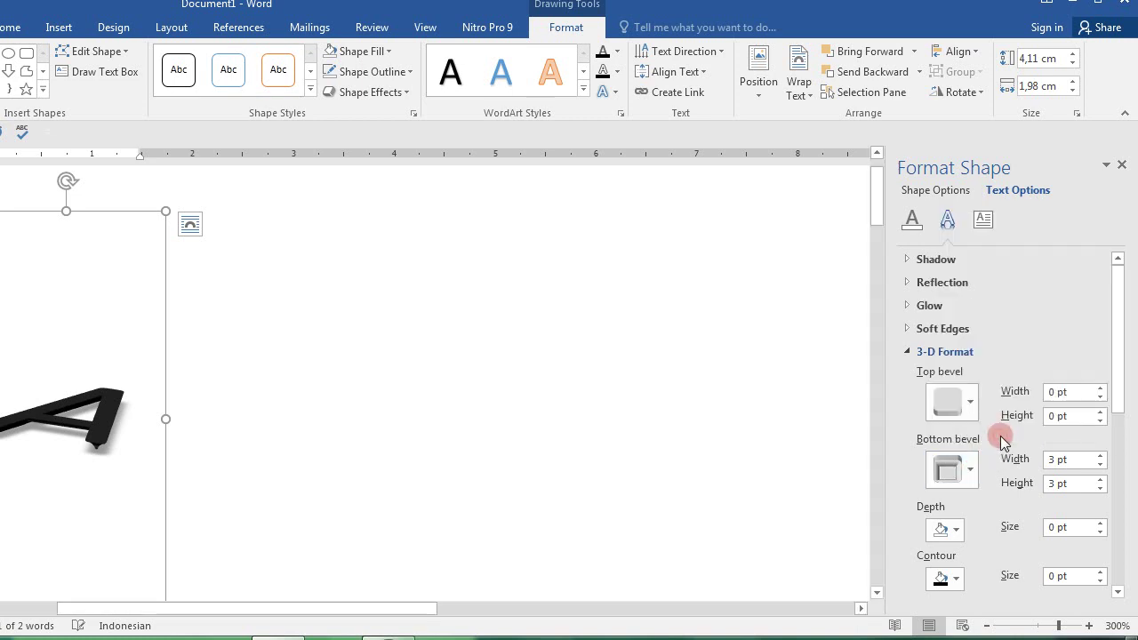
# Apply the Hard Edge preset as the letter's bottom bevel, 4,5 pt wide and 3 pt high.
pyautogui.click(971, 473)
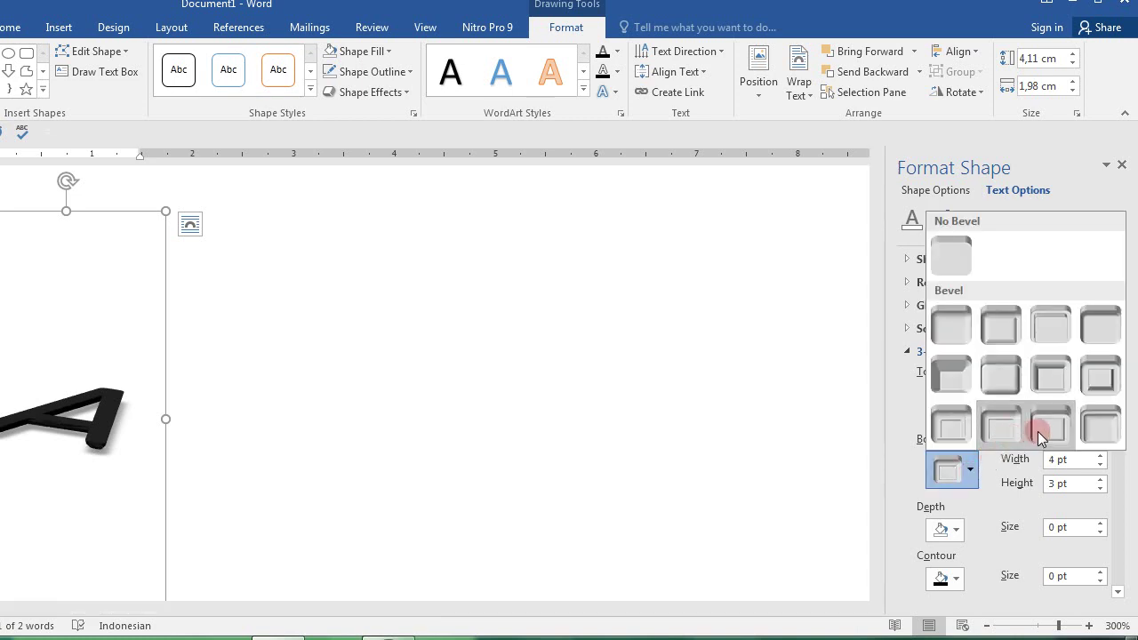
pyautogui.click(1040, 430)
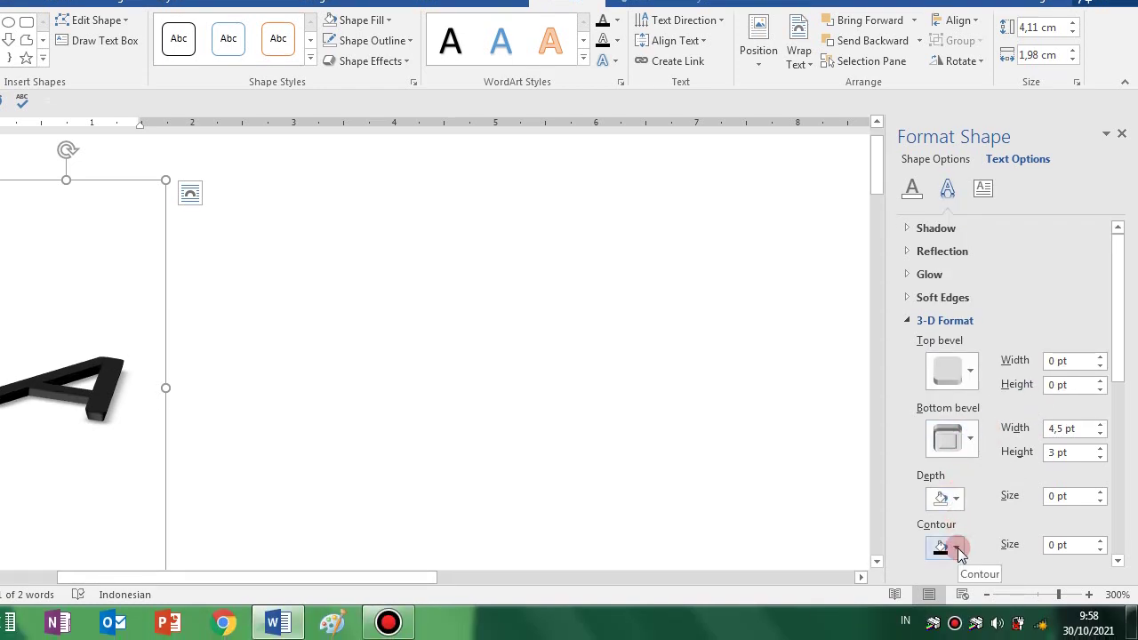
# Give the letter a standard dark red depth of 4,5 pt and a standard red contour of 1 pt.
pyautogui.click(958, 499)
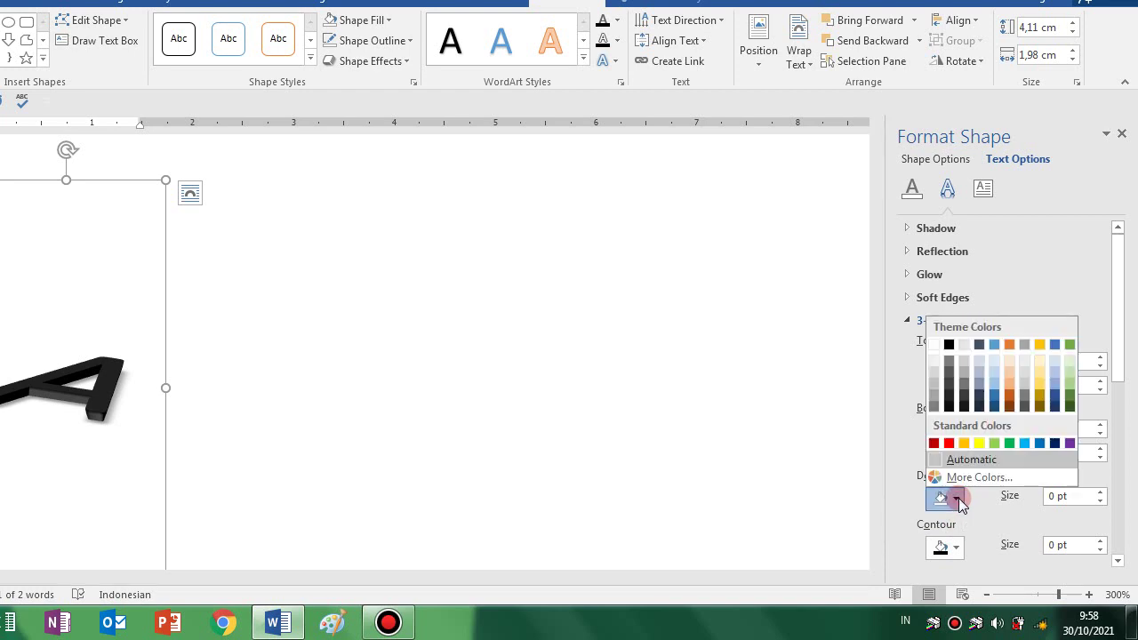
pyautogui.click(936, 451)
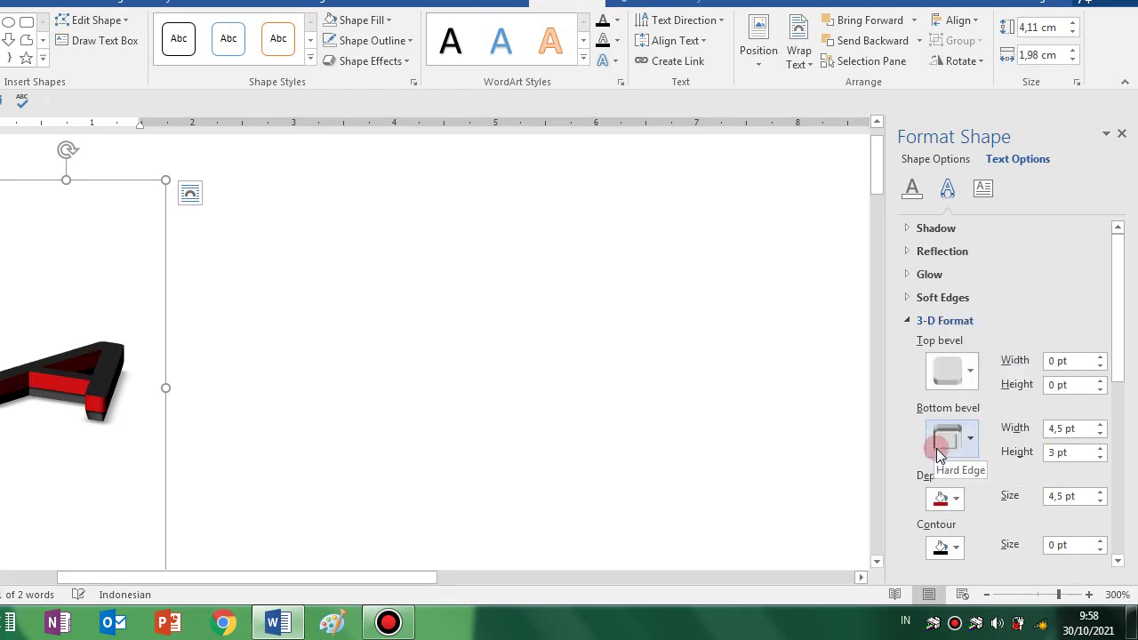
pyautogui.click(956, 549)
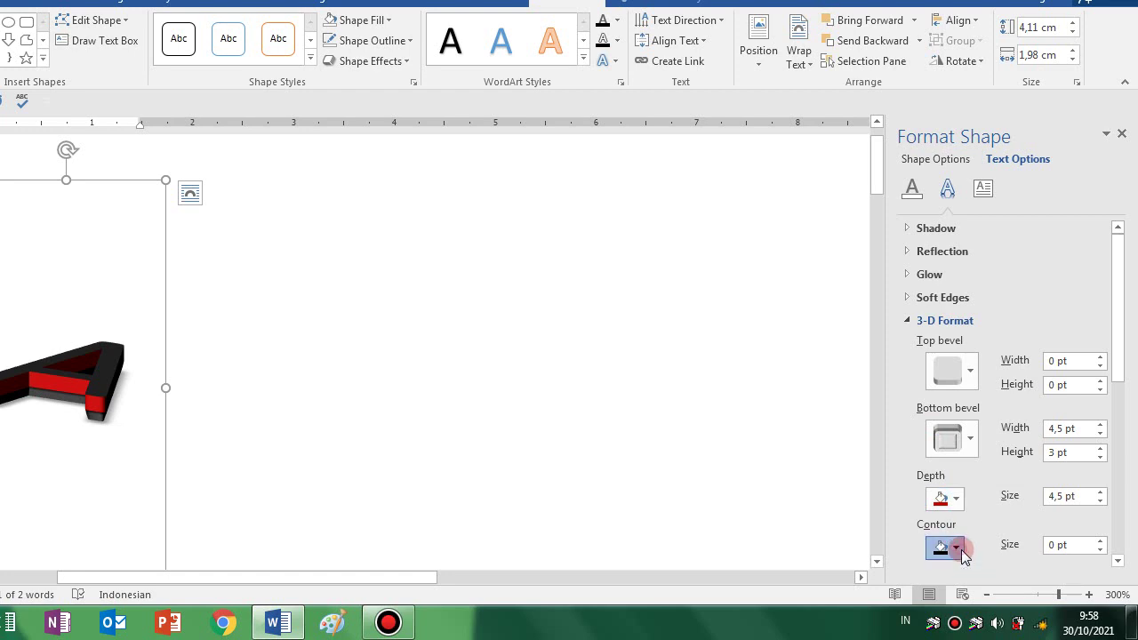
pyautogui.click(949, 510)
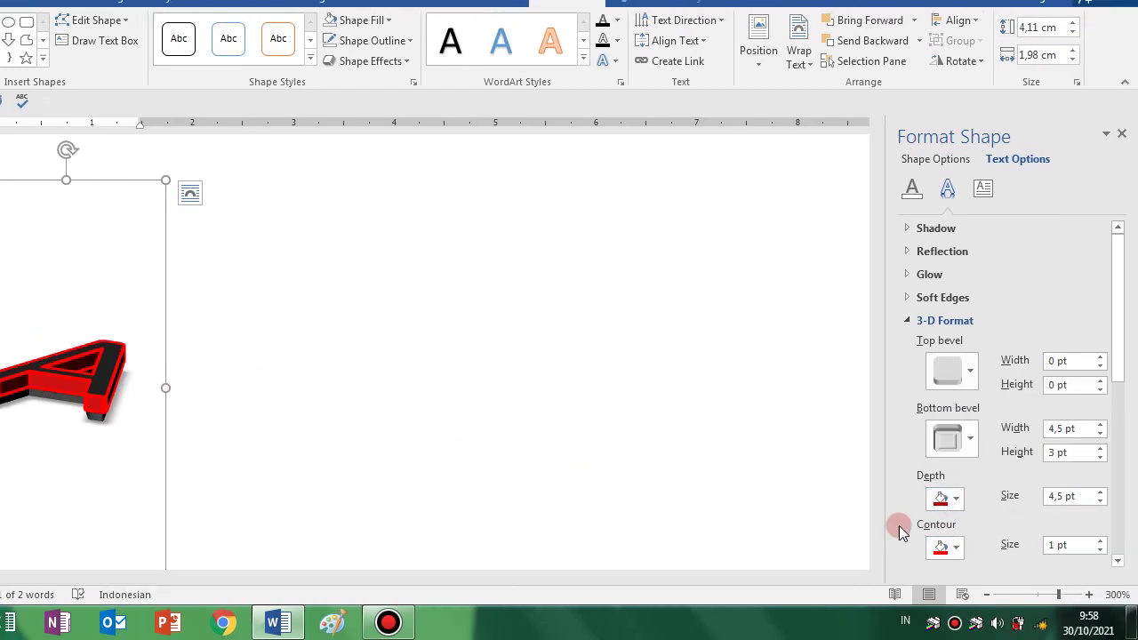
# Change the letter's 3-D depth color to standard blue.
pyautogui.click(957, 500)
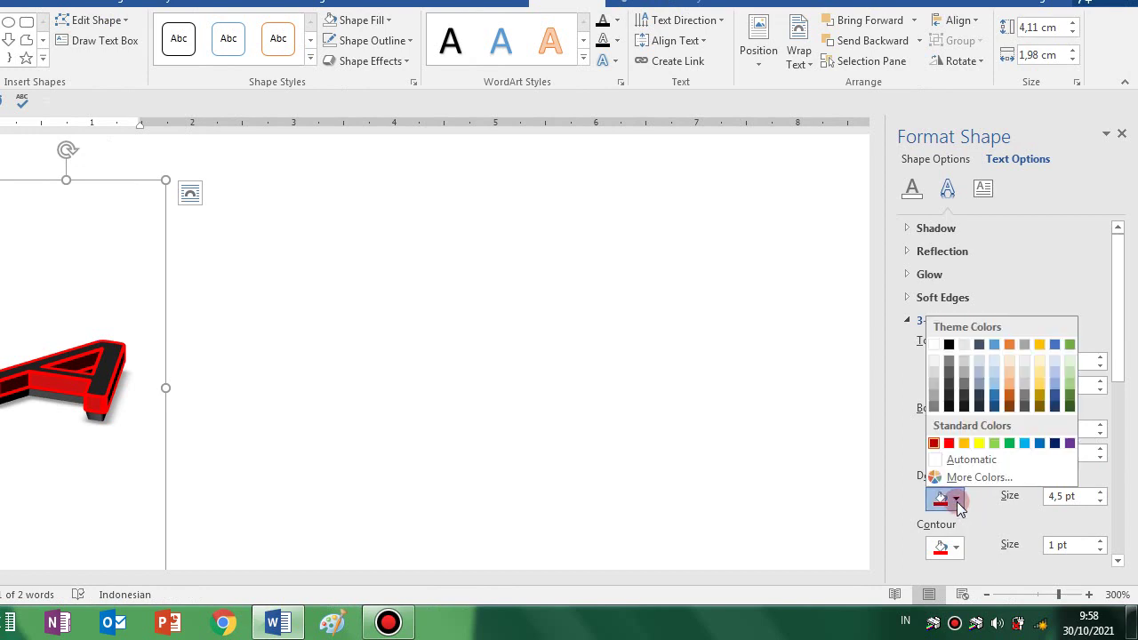
pyautogui.click(1042, 444)
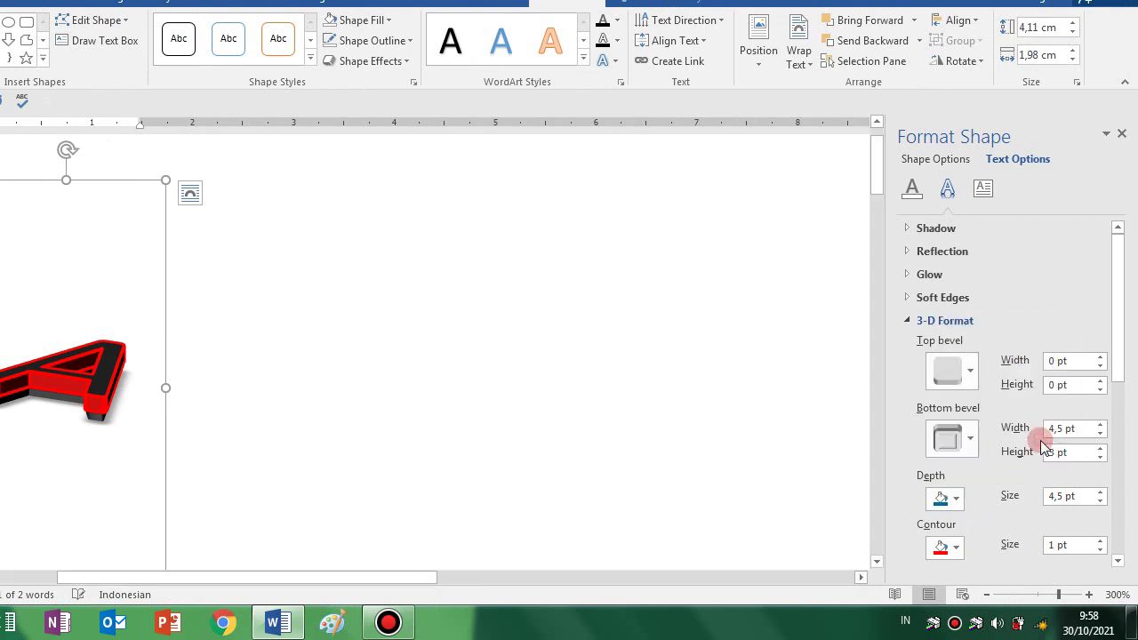
# Try a standard green contour on the letter and return the contour to standard red.
pyautogui.click(956, 549)
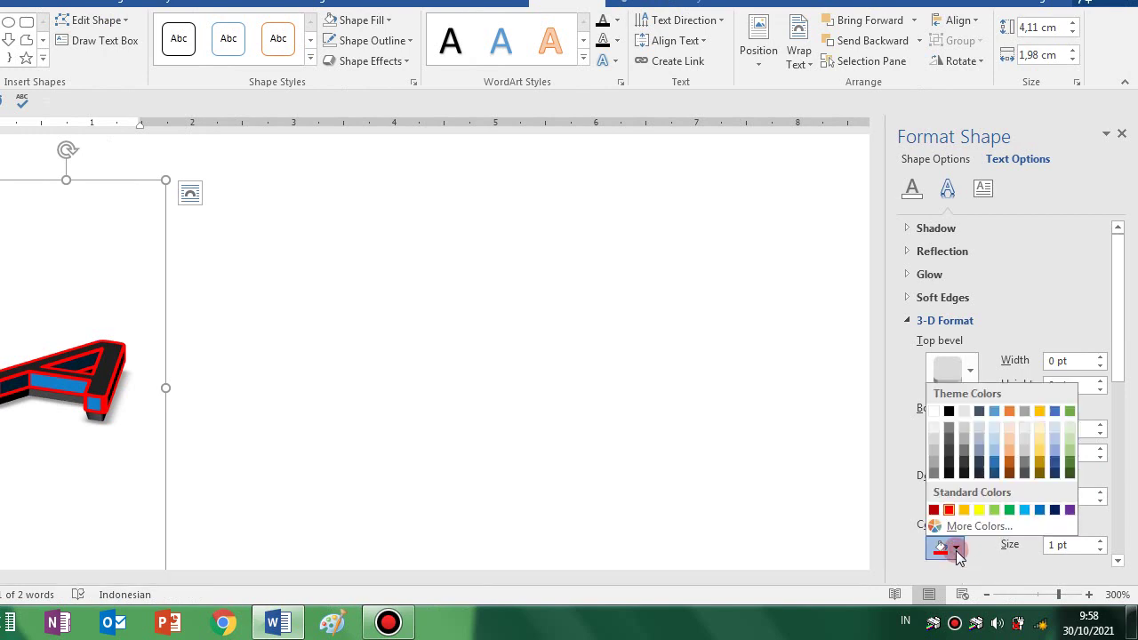
pyautogui.click(1010, 511)
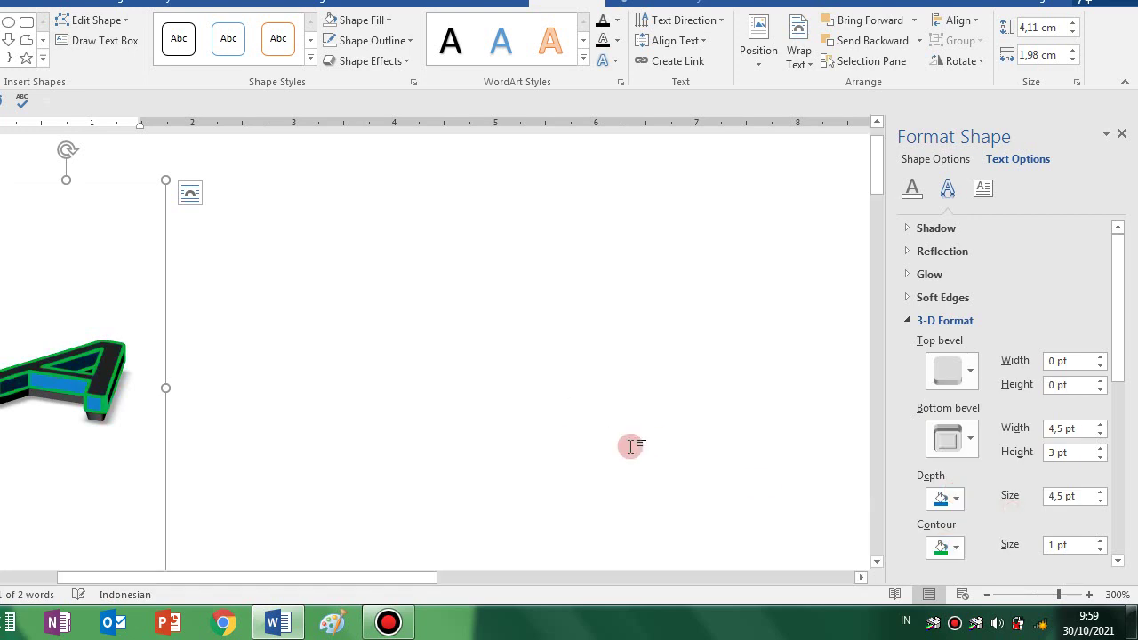
pyautogui.click(956, 548)
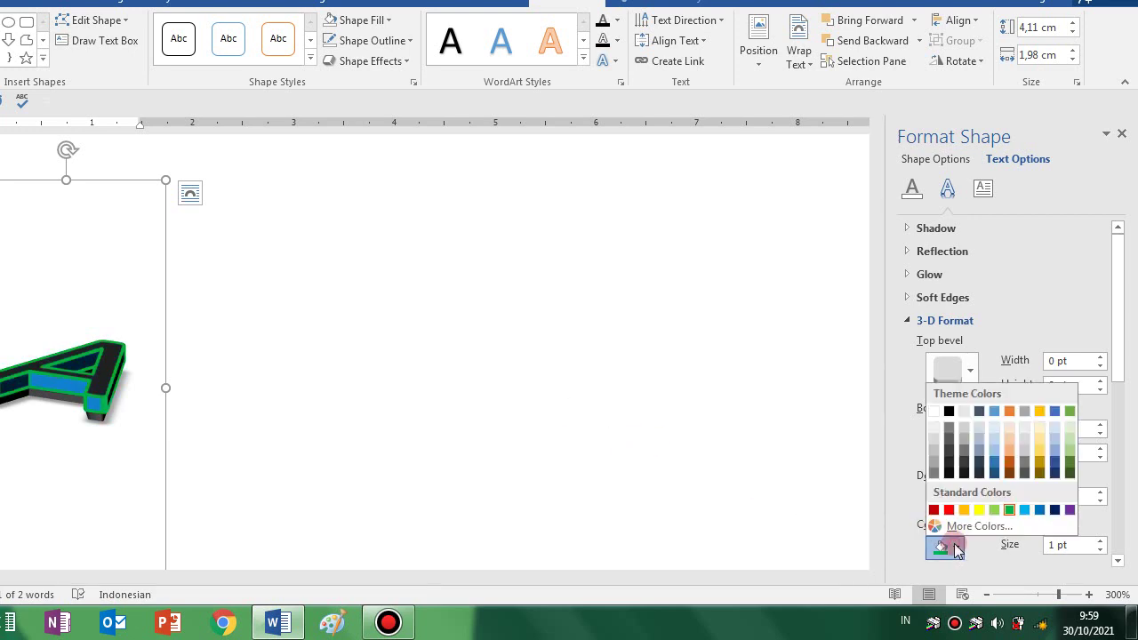
pyautogui.click(949, 511)
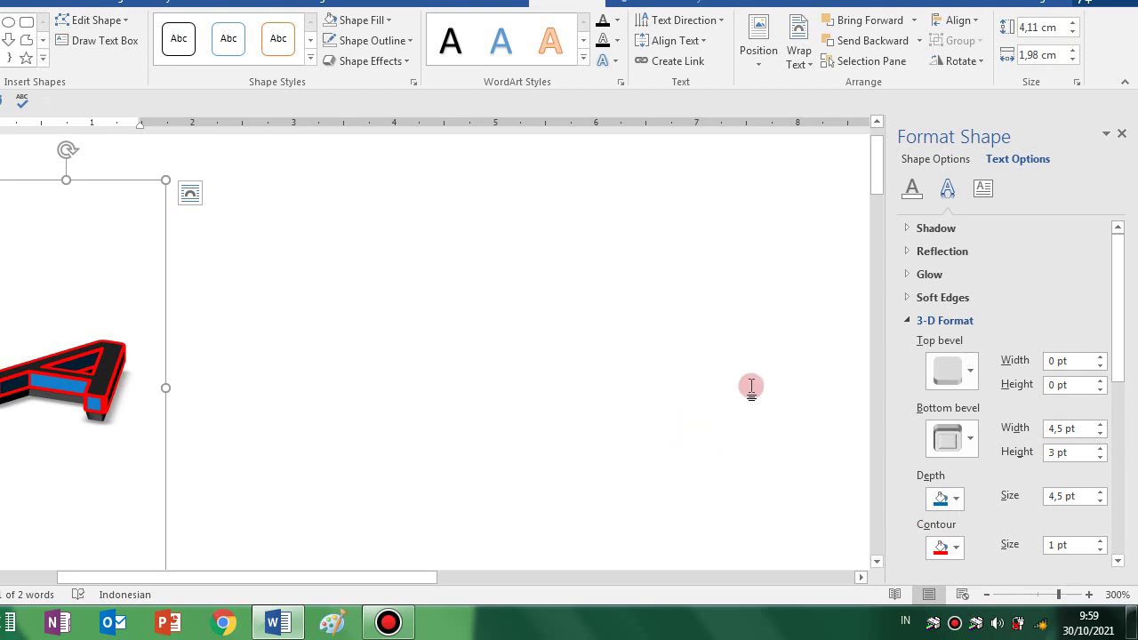
pyautogui.scroll(-3, 750, 386)
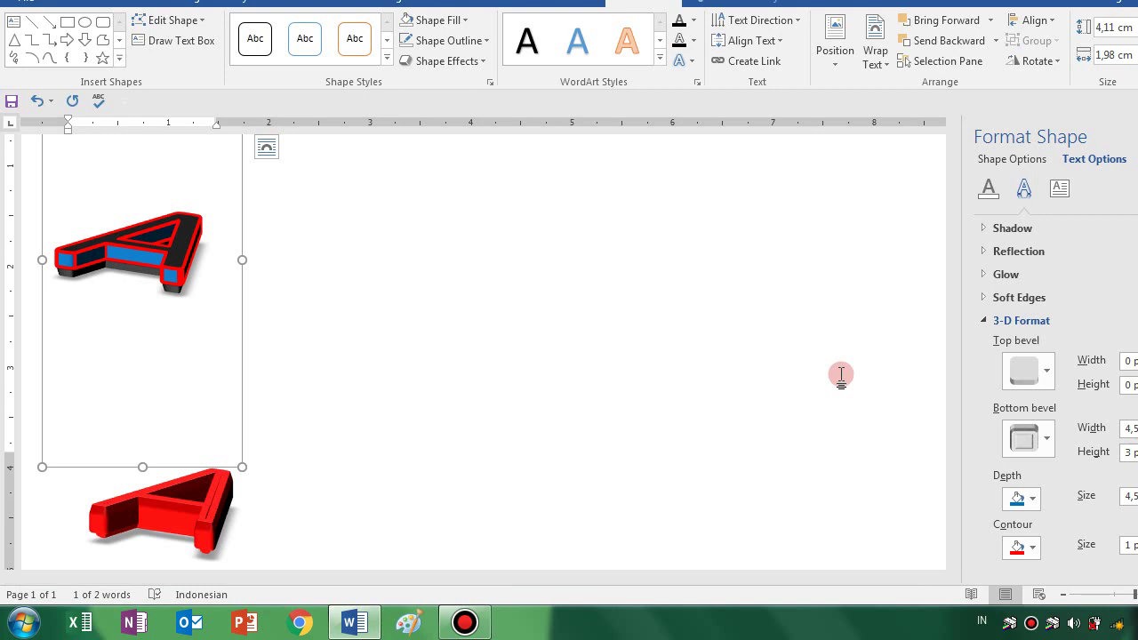
pyautogui.scroll(3, 365, 338)
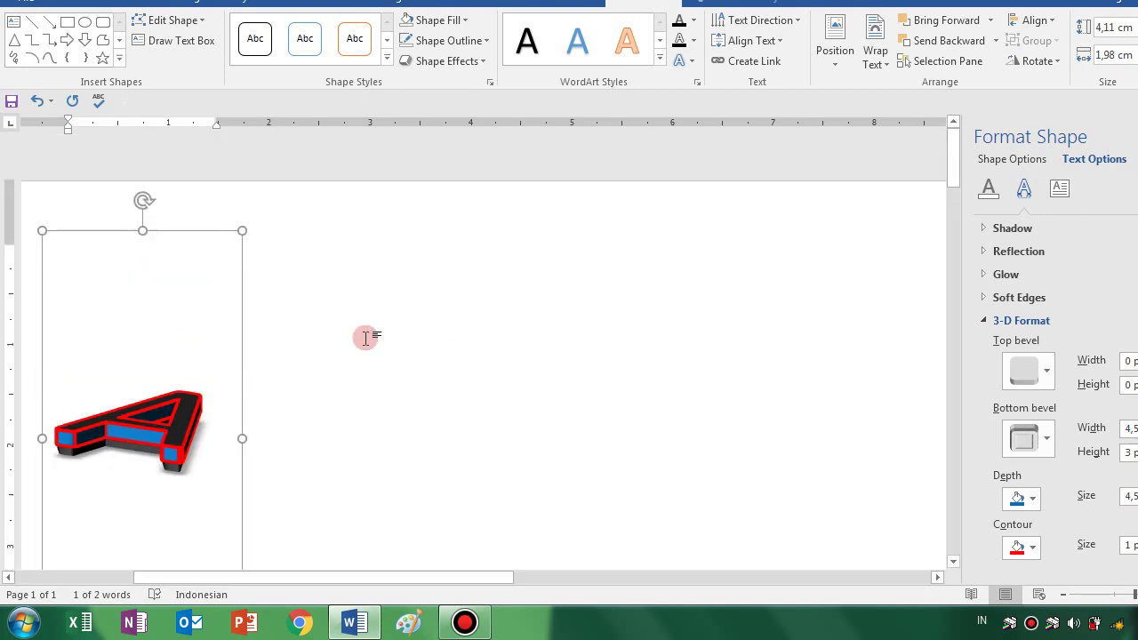
pyautogui.scroll(-3, 365, 338)
pyautogui.scroll(3, 365, 336)
pyautogui.scroll(-6, 365, 334)
pyautogui.scroll(4, 363, 338)
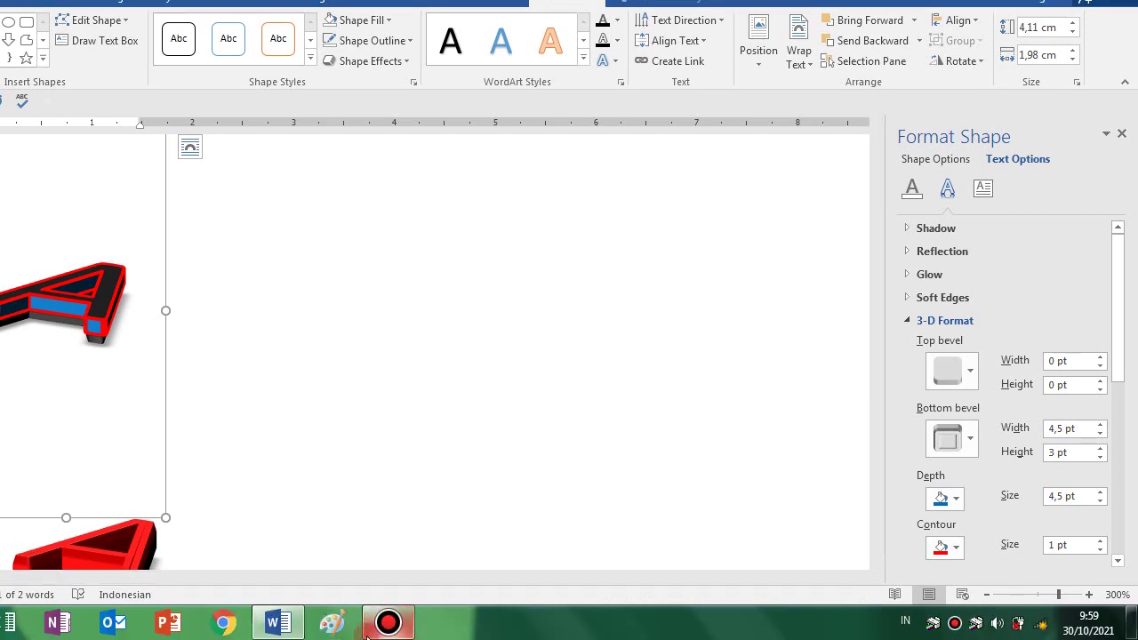
pyautogui.moveTo(365, 633)
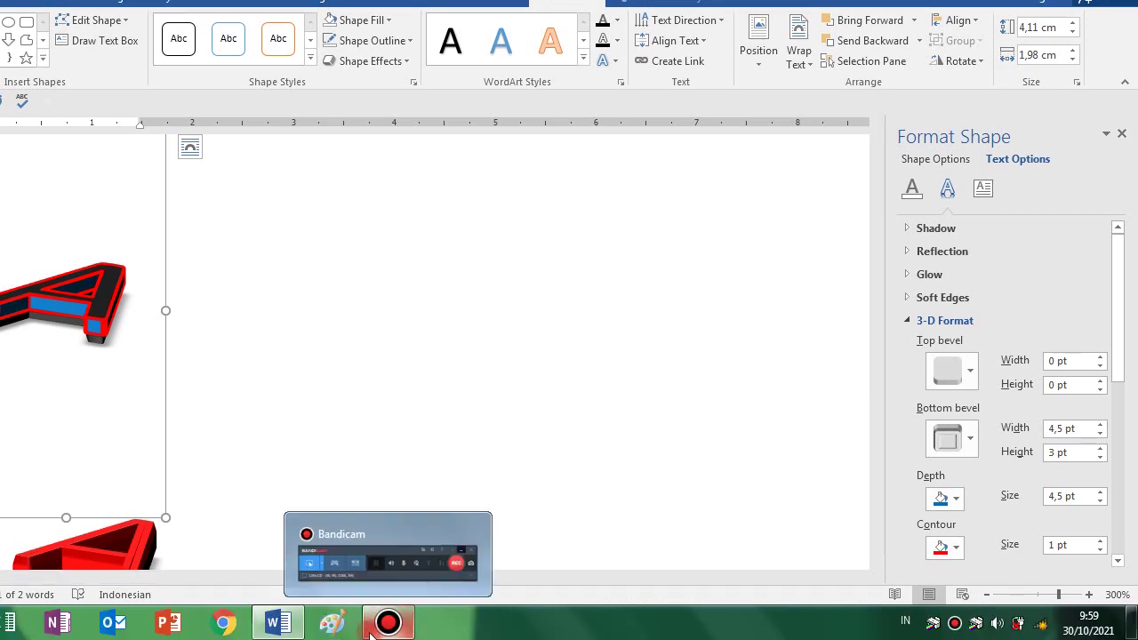